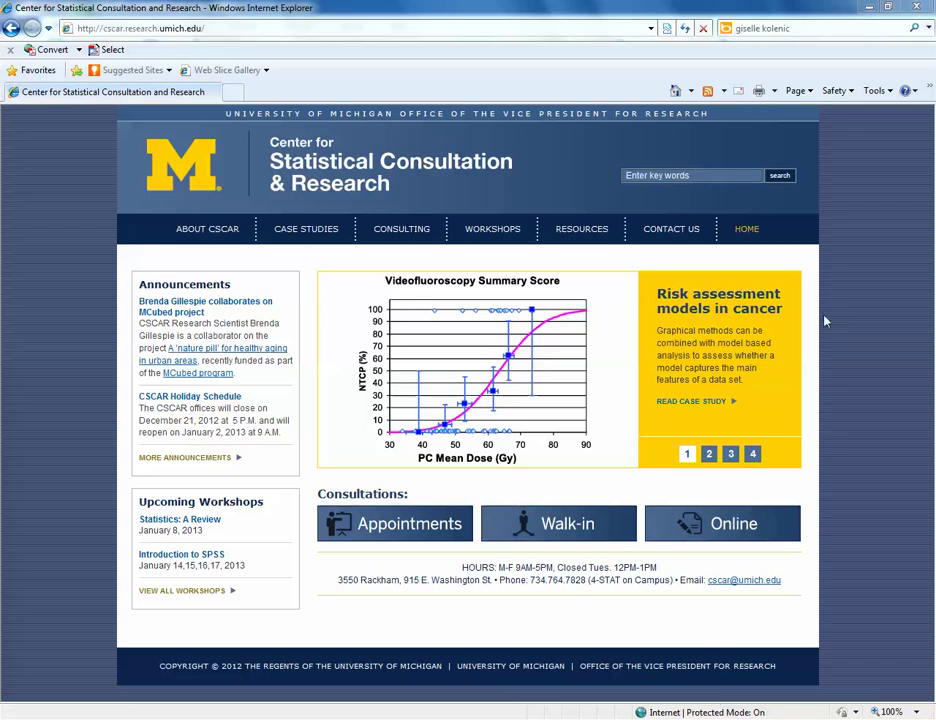
Step: Minimize Internet Explorer to bring the NVivo project back into view
click(869, 7)
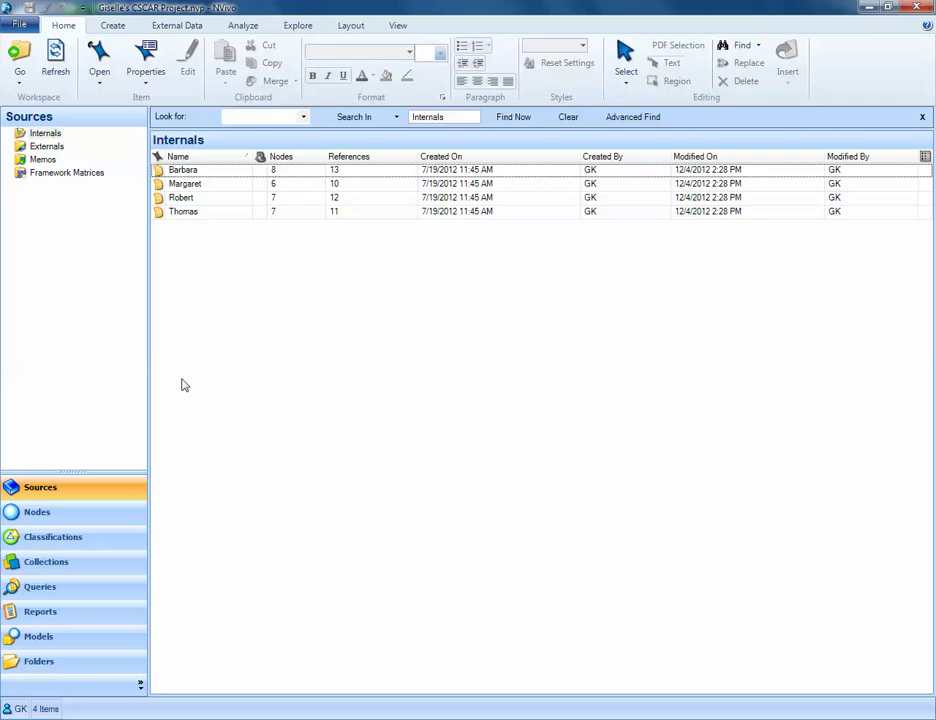
Step: In the Nodes area, create a new folder called 'Participants' under the Nodes folder
click(60, 519)
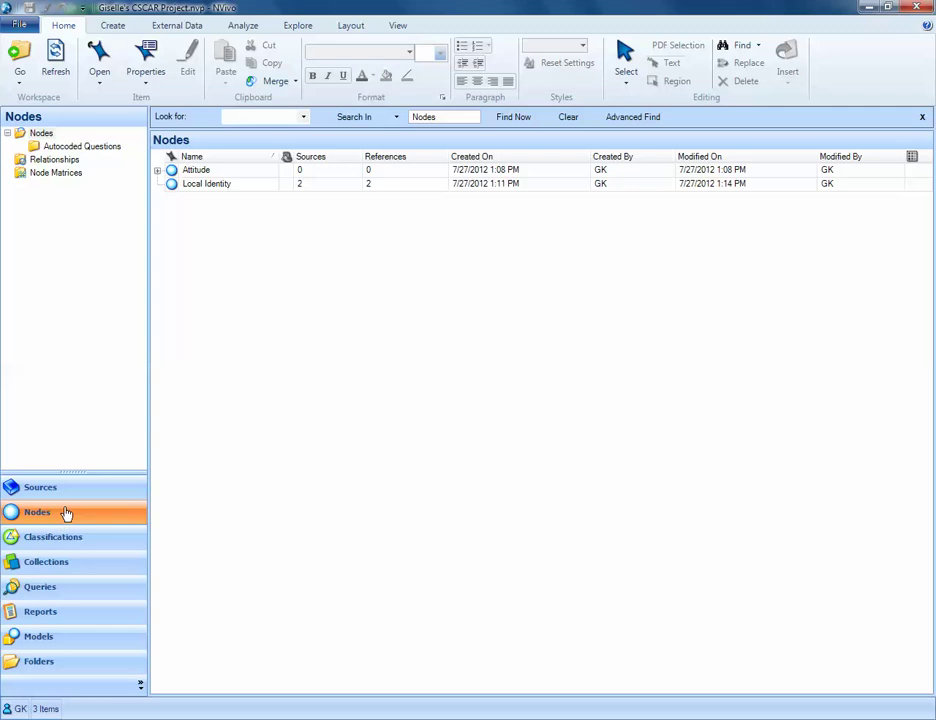
click(41, 134)
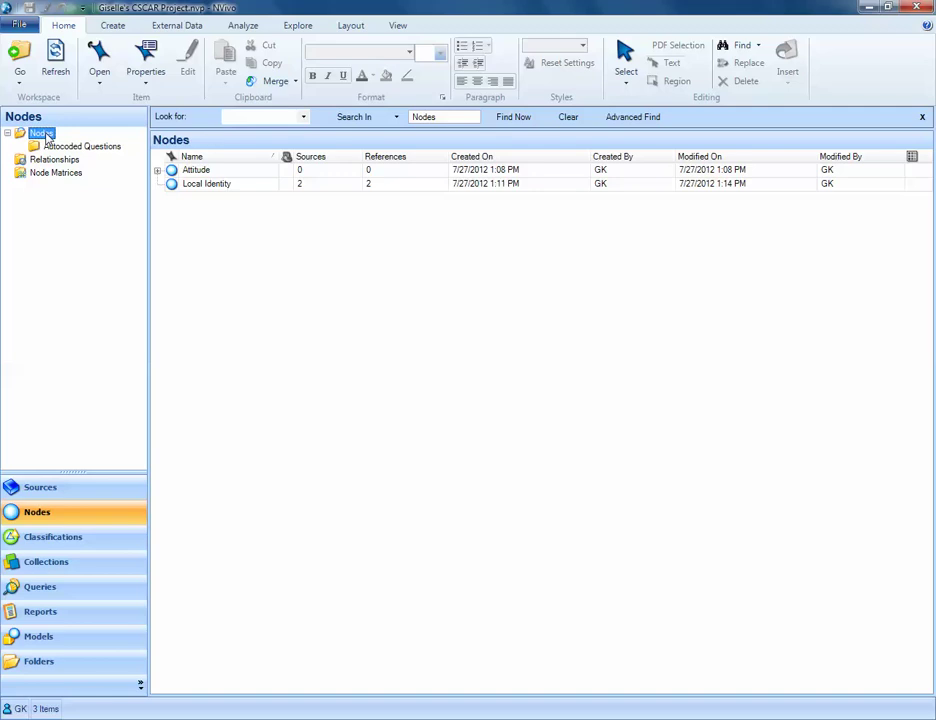
right_click(46, 139)
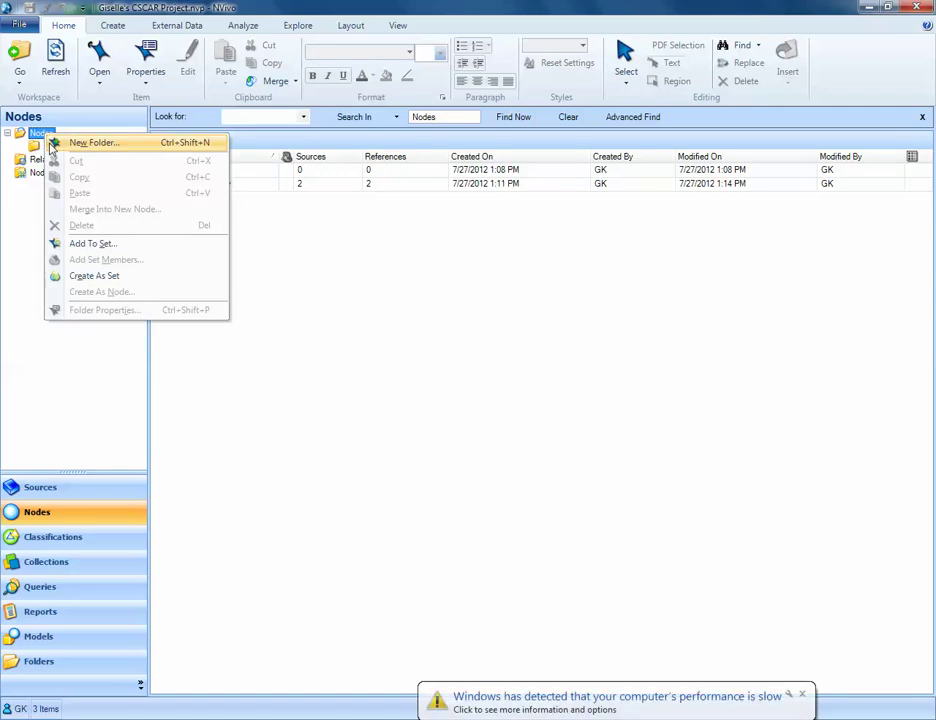
click(52, 145)
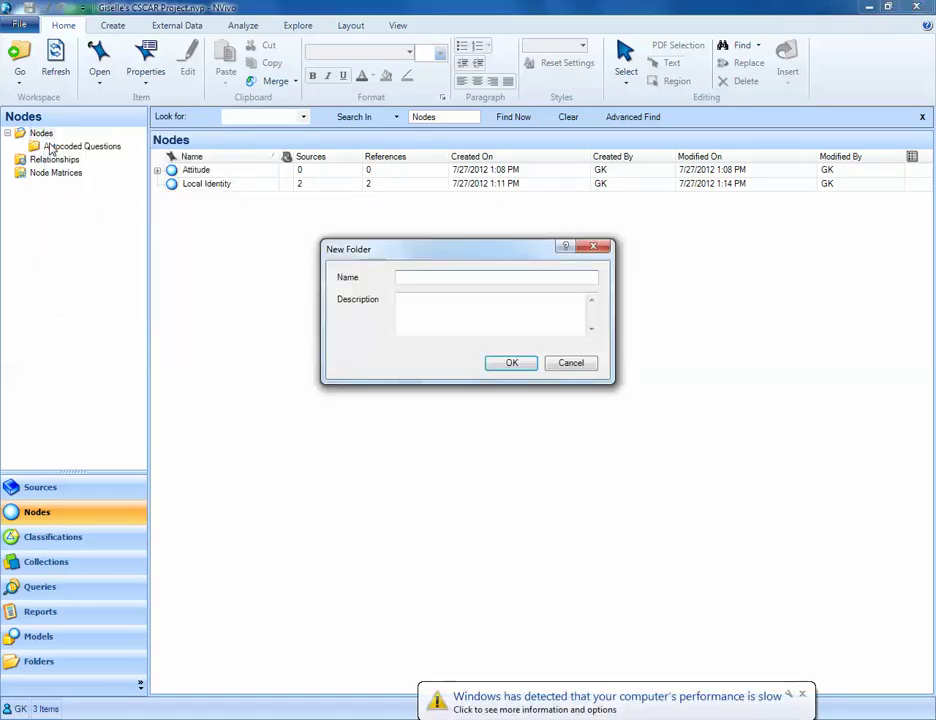
text(P)
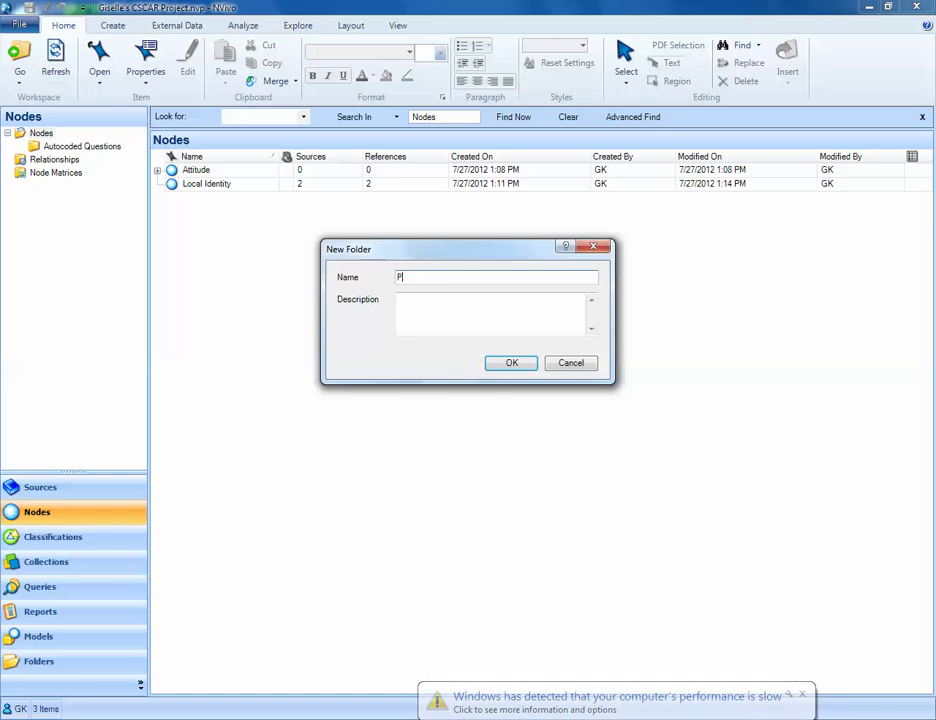
text(articipants)
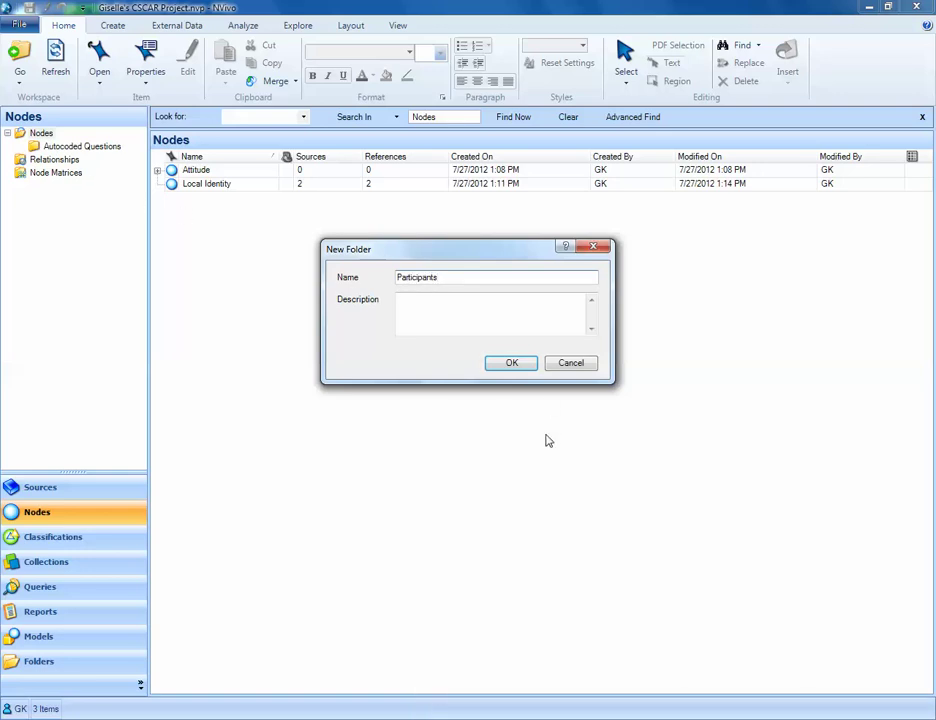
click(511, 364)
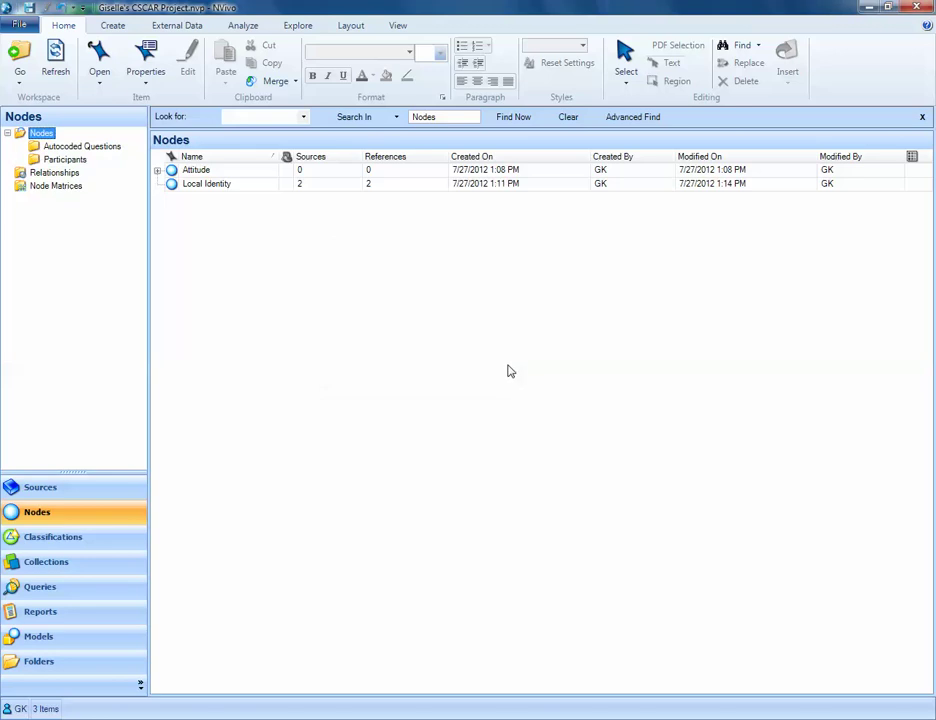
Step: Try coding the first interview at a new node 'Barbara', then dismiss the Transaction Failure error
click(115, 492)
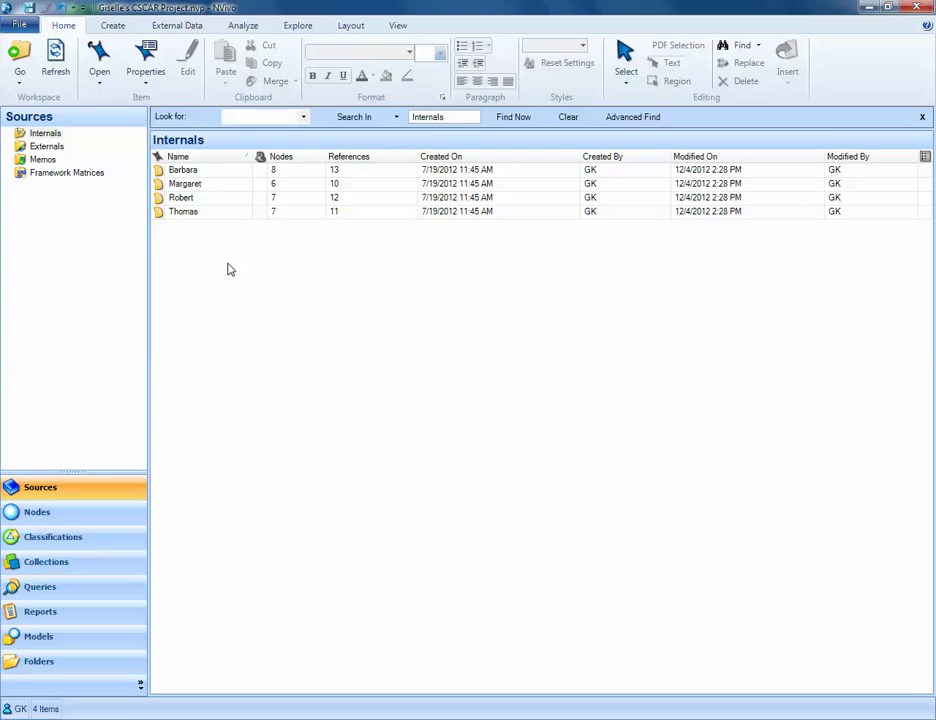
click(198, 171)
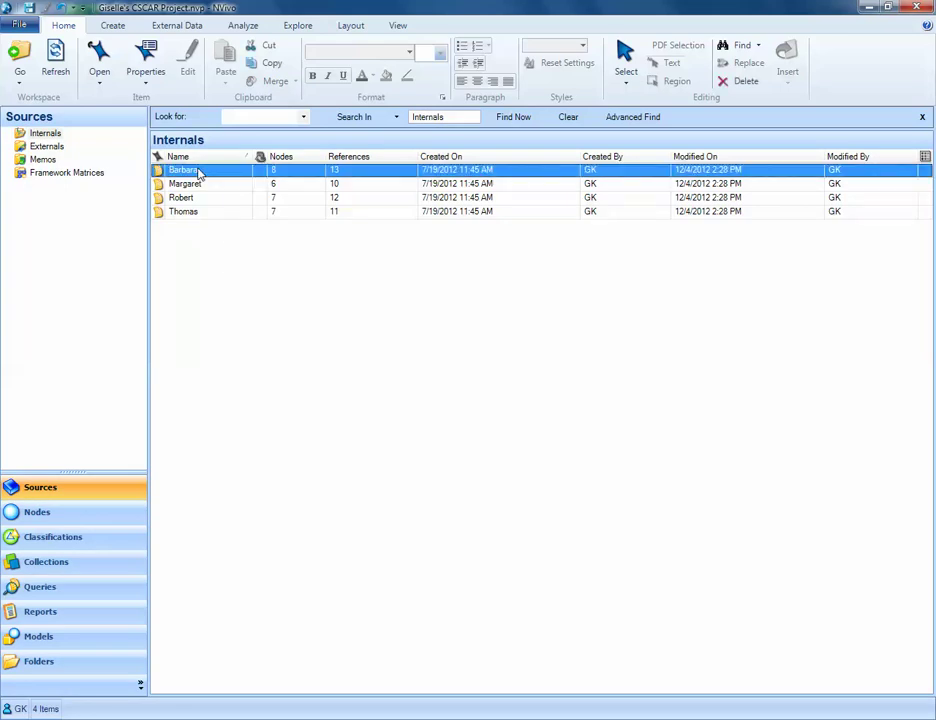
right_click(198, 173)
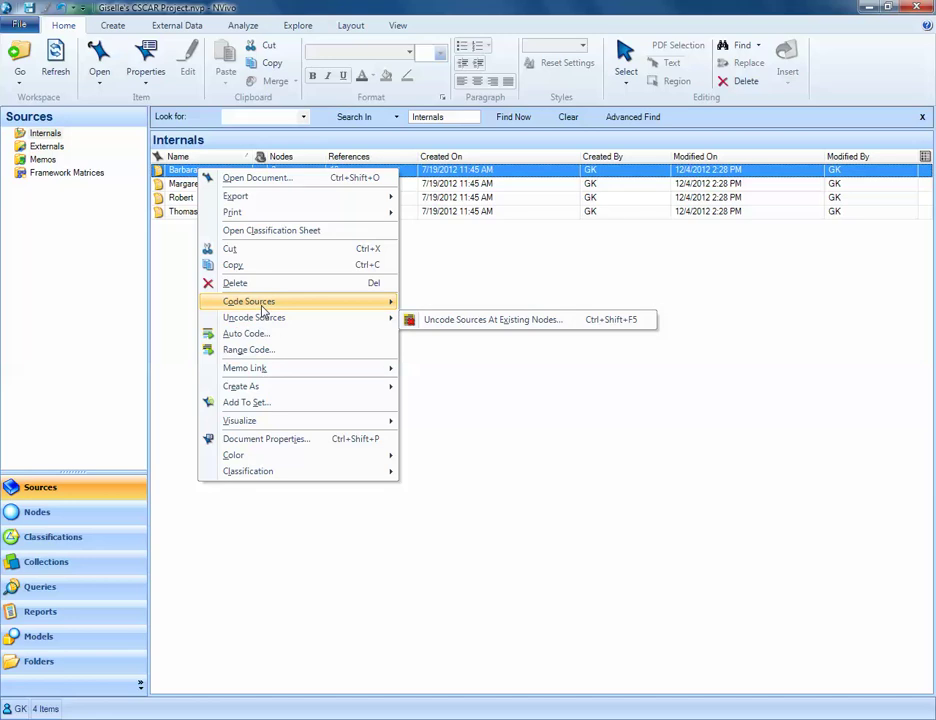
mouse_move(265, 307)
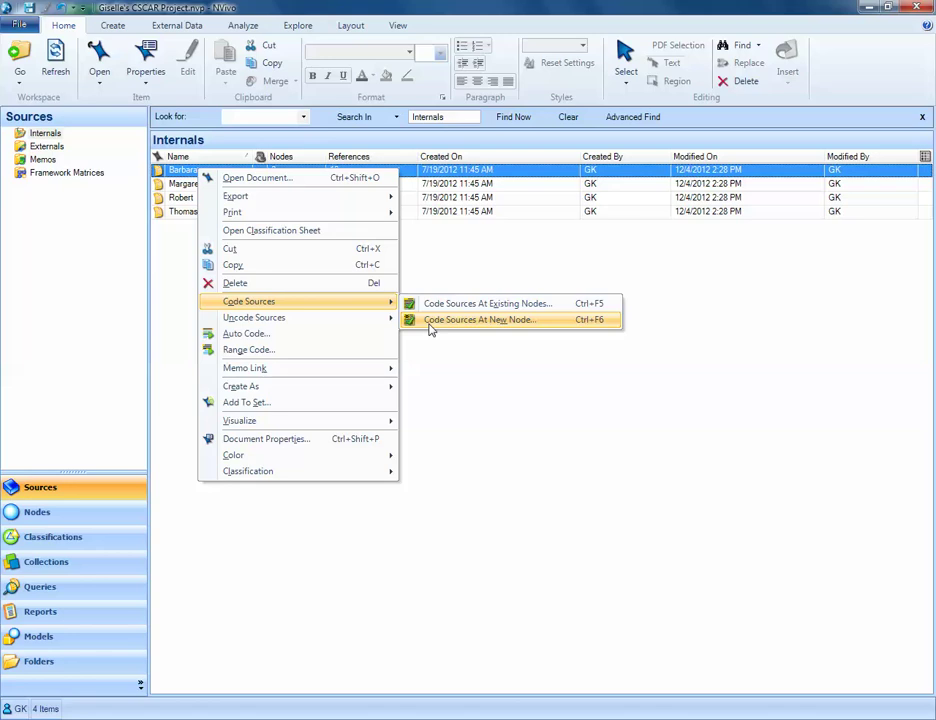
click(478, 319)
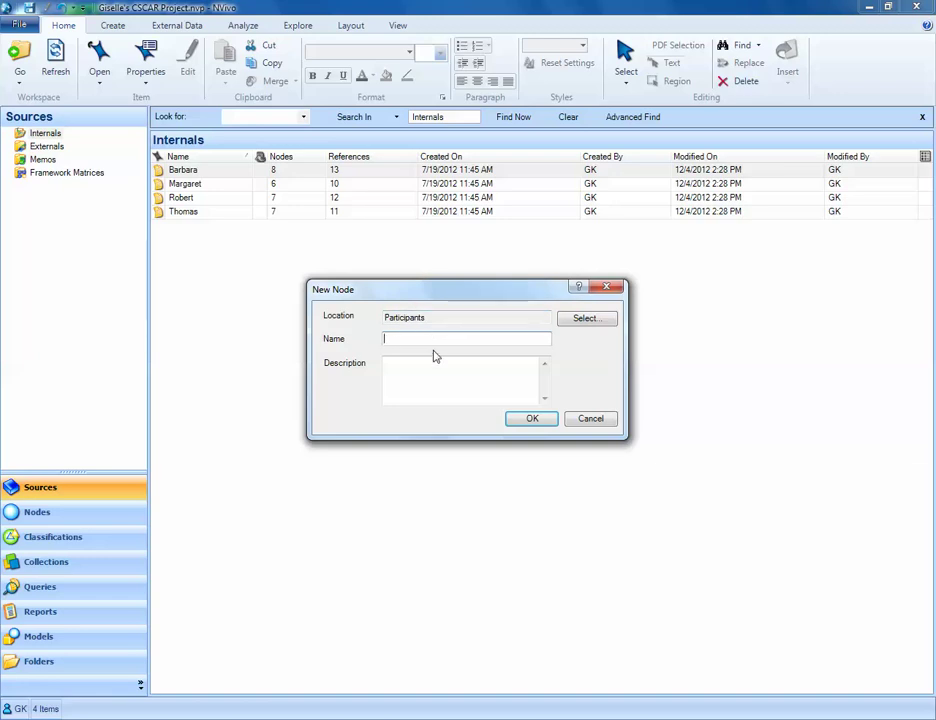
text(Barbara)
click(547, 423)
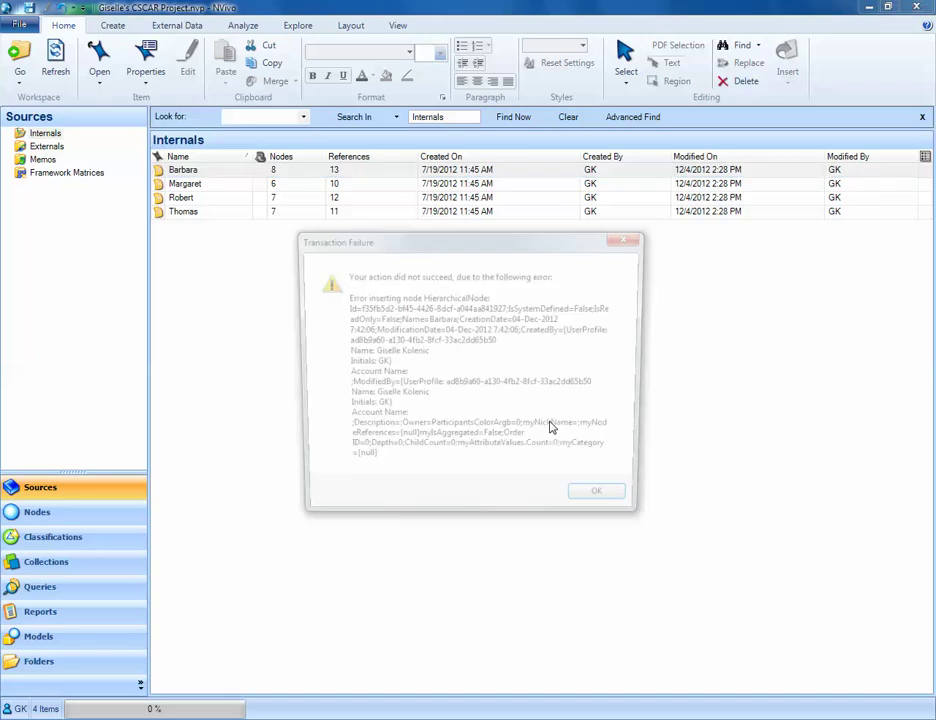
click(612, 505)
Step: Code the first interview at a new node 'Barbara' located in the Participants folder
click(209, 175)
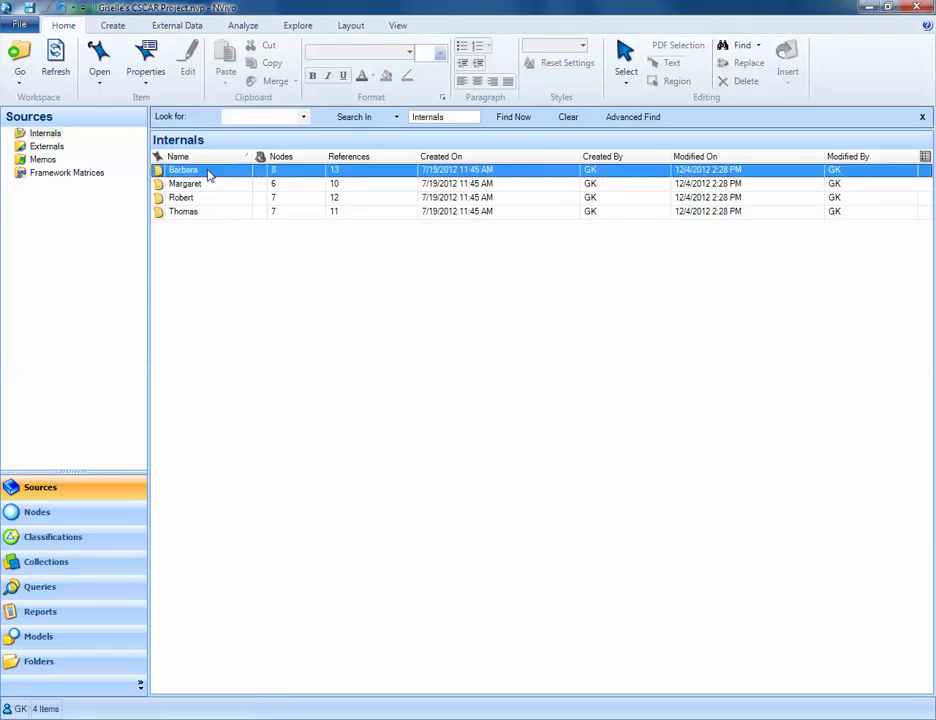
right_click(209, 175)
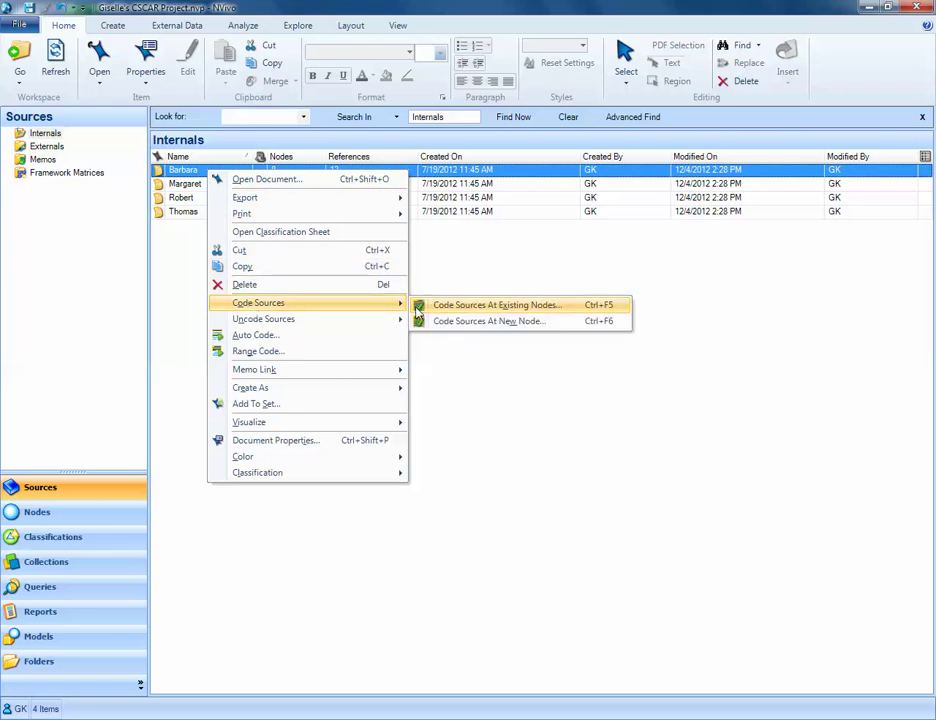
click(440, 328)
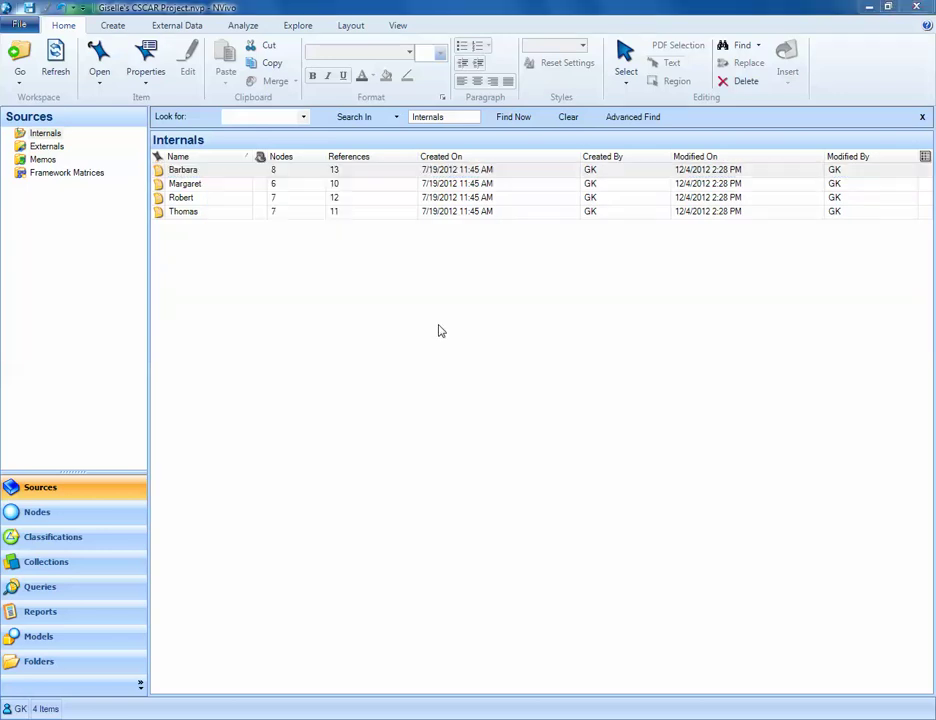
click(581, 321)
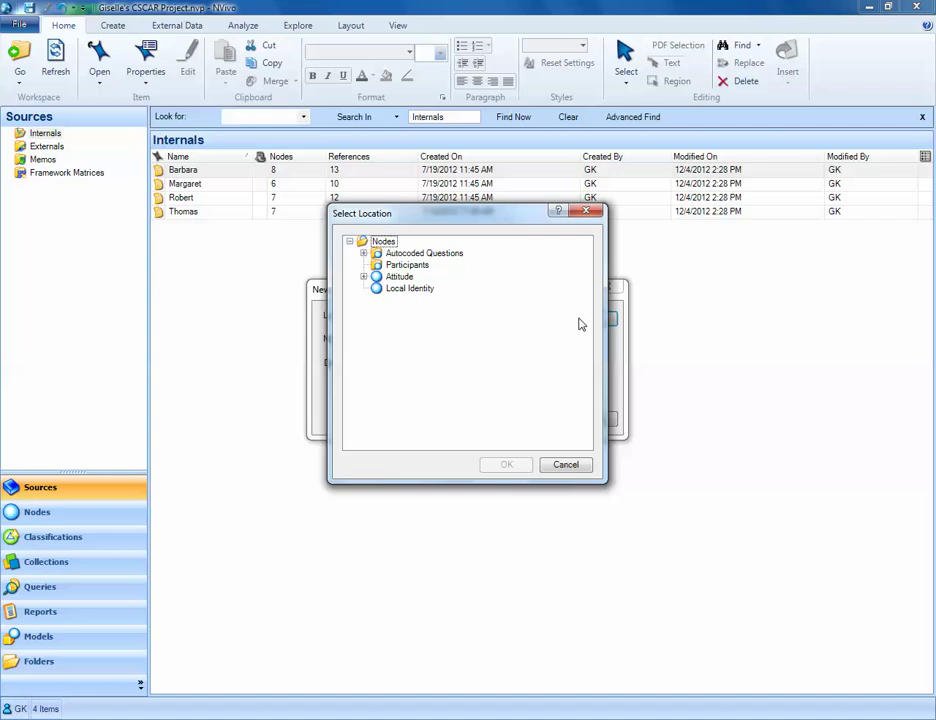
click(408, 265)
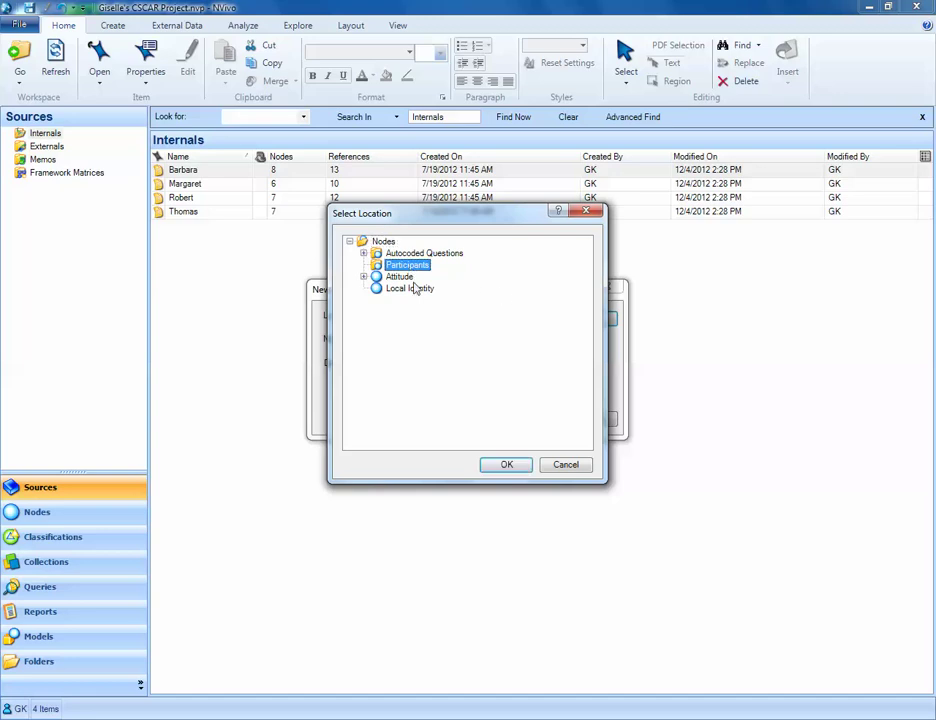
click(506, 469)
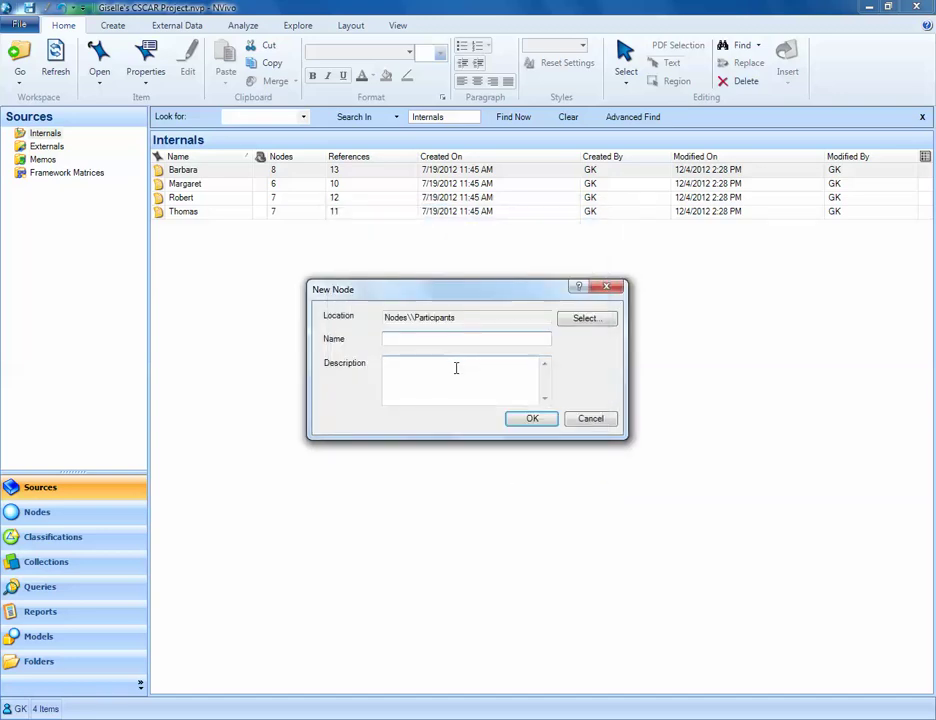
text(Barbara)
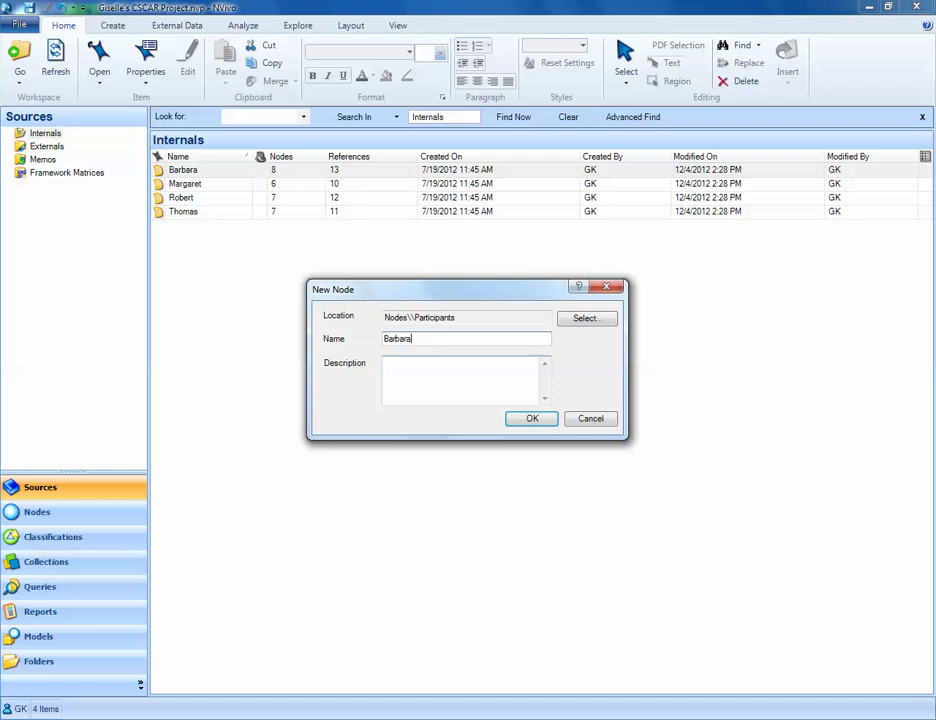
click(545, 420)
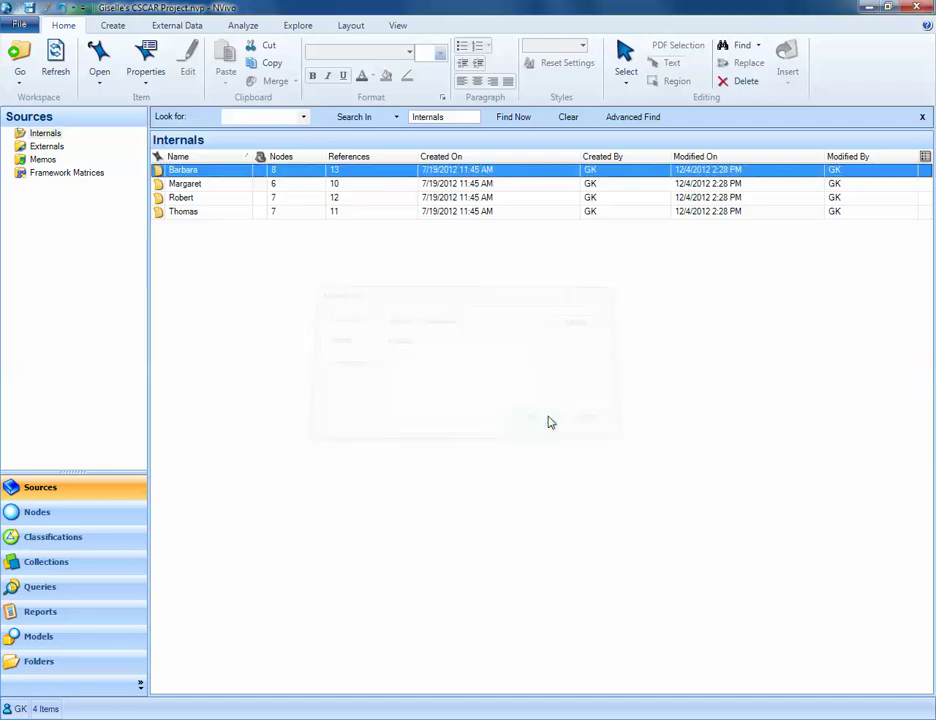
Step: Code the second interview at a new Participants node named 'Margaret'
right_click(223, 188)
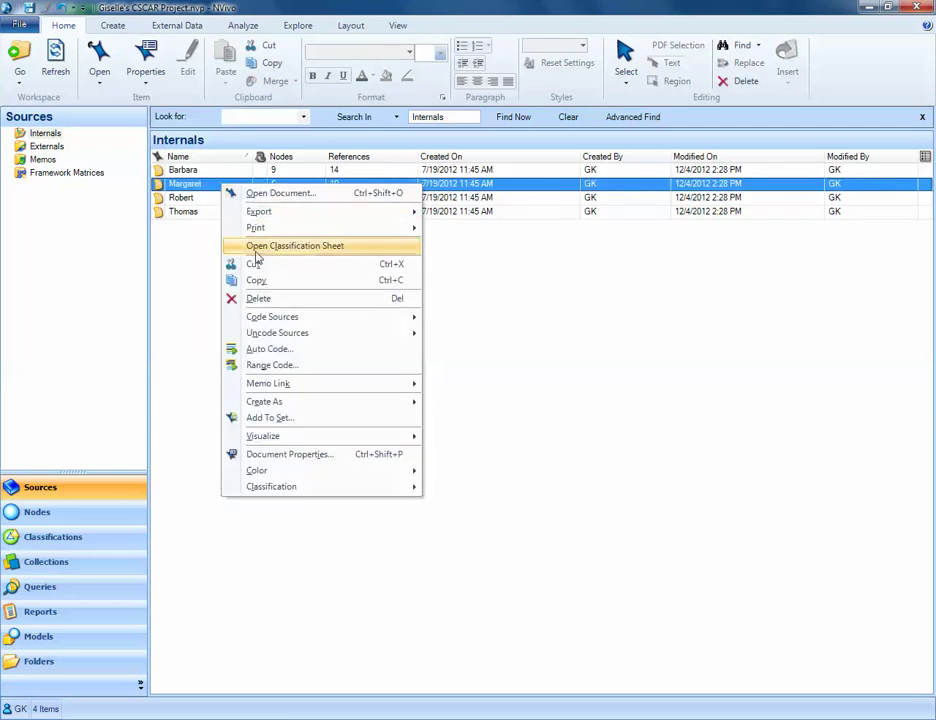
mouse_move(290, 318)
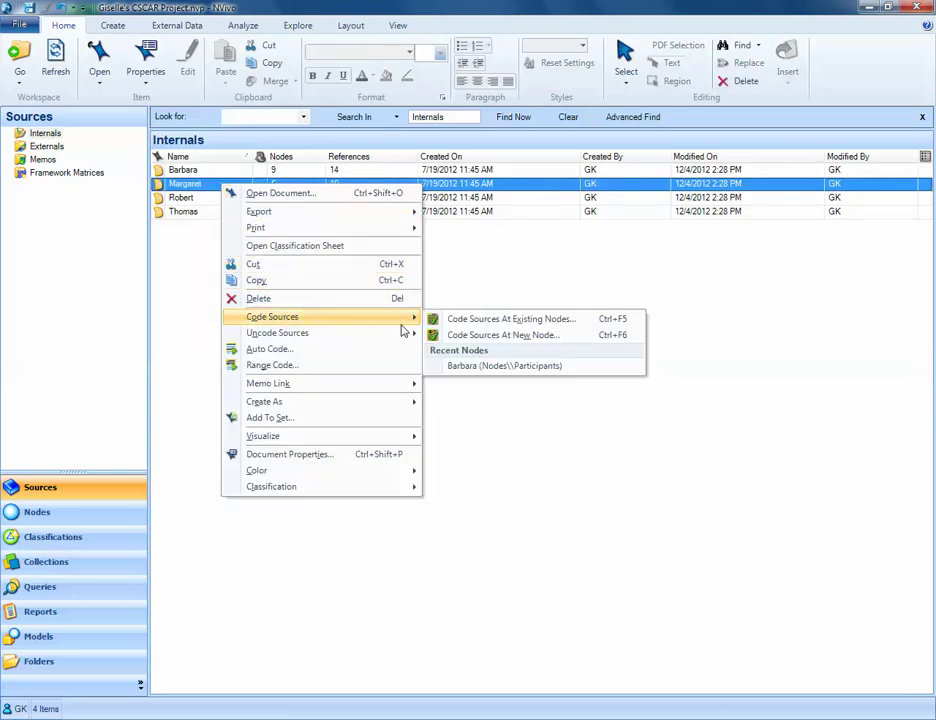
click(458, 335)
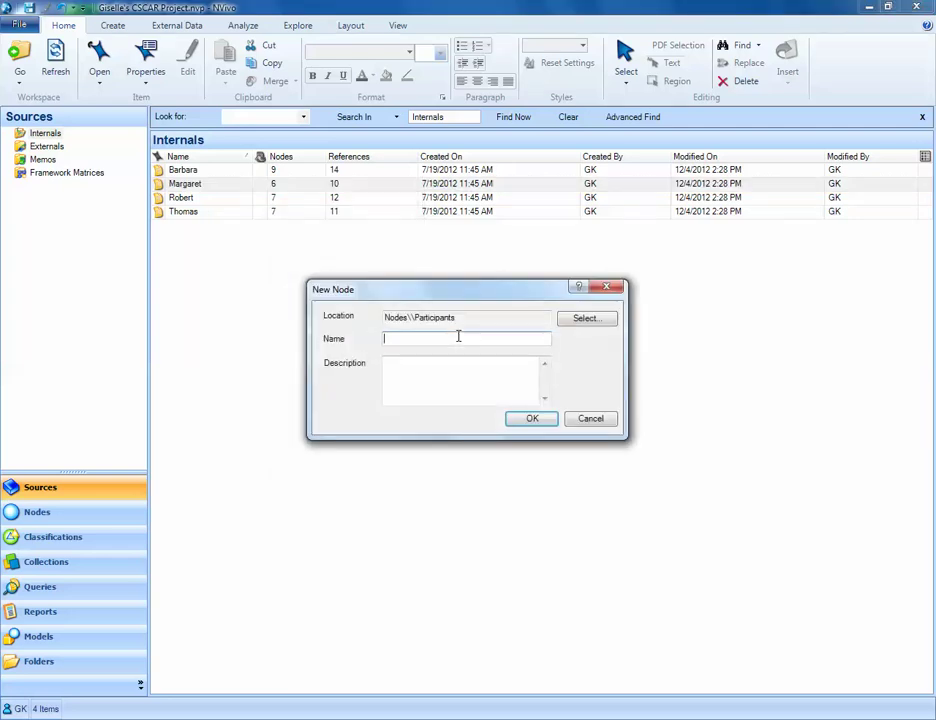
text(Margaret)
click(532, 418)
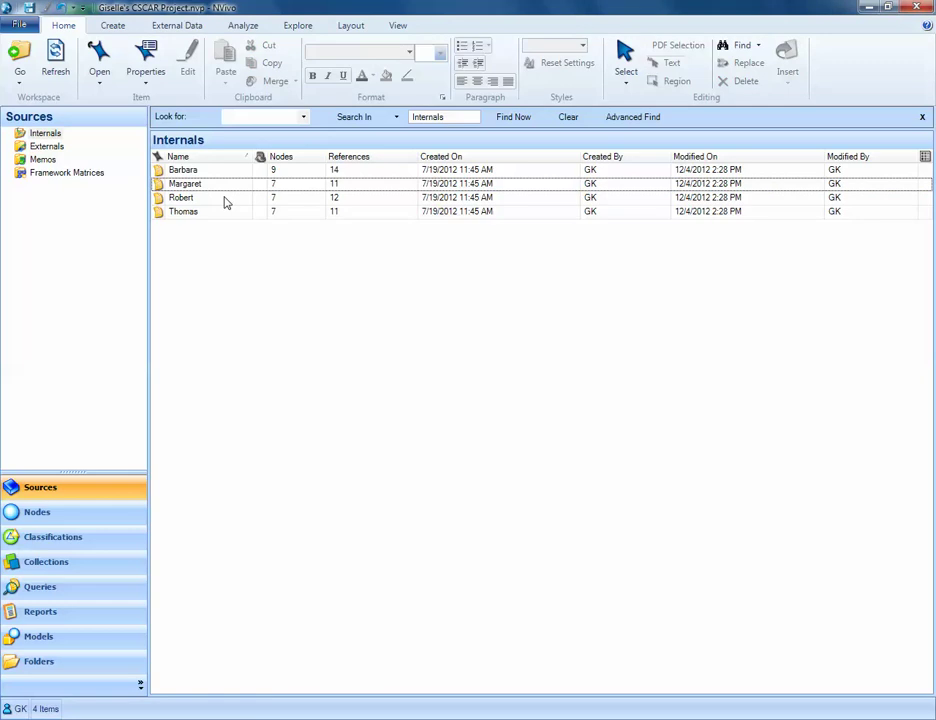
Step: Code the third interview at a new Participants node named 'Robert'
right_click(228, 202)
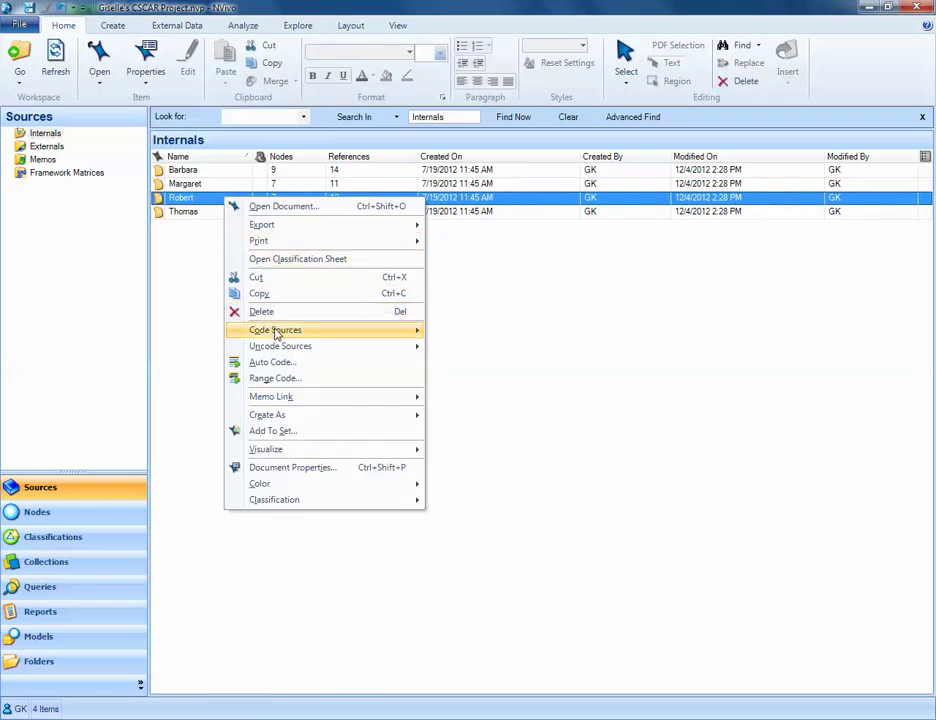
mouse_move(353, 333)
click(456, 349)
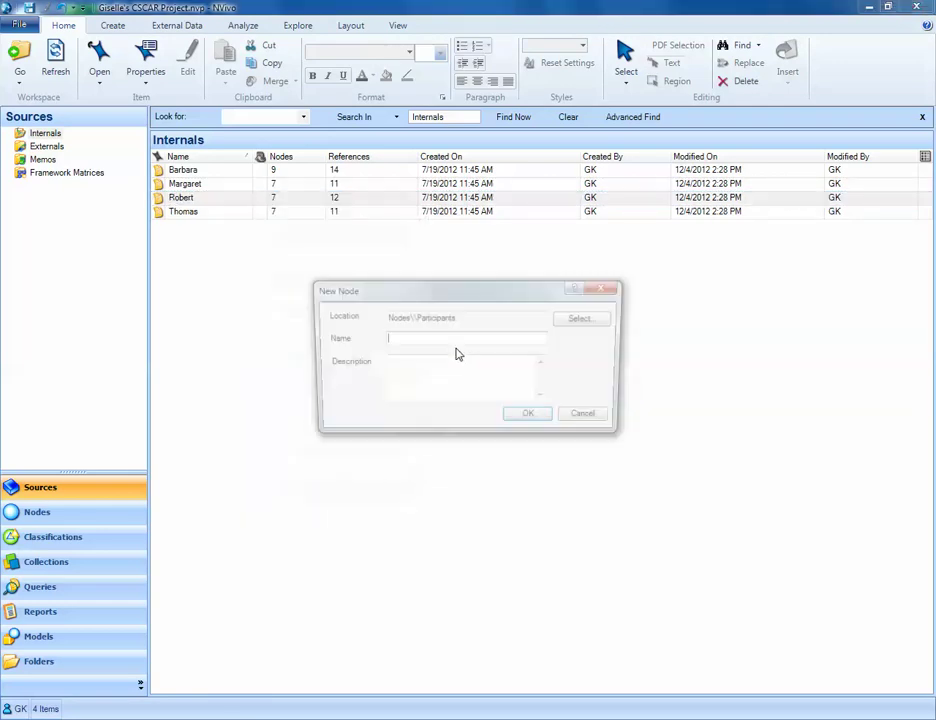
text(Robert)
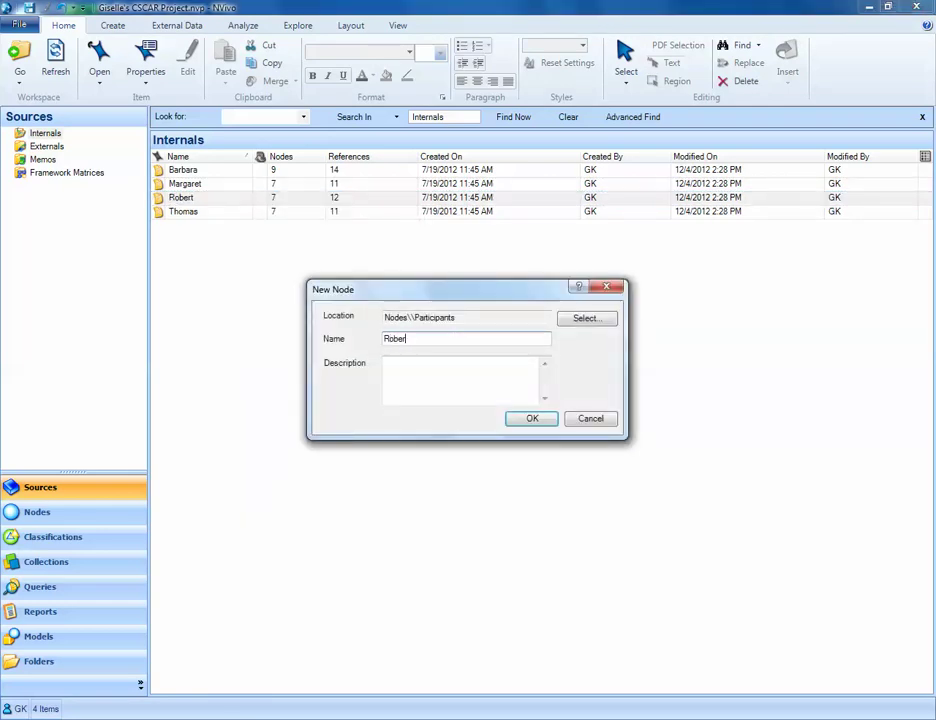
click(531, 419)
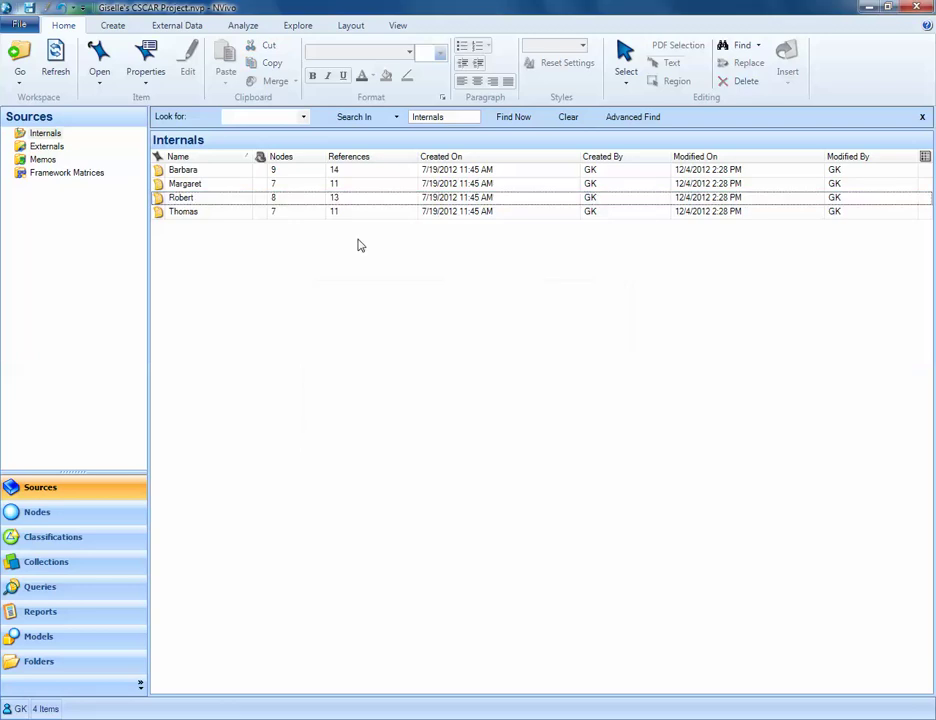
Step: Code the fourth interview at a new Participants node named 'Thomas'
right_click(229, 214)
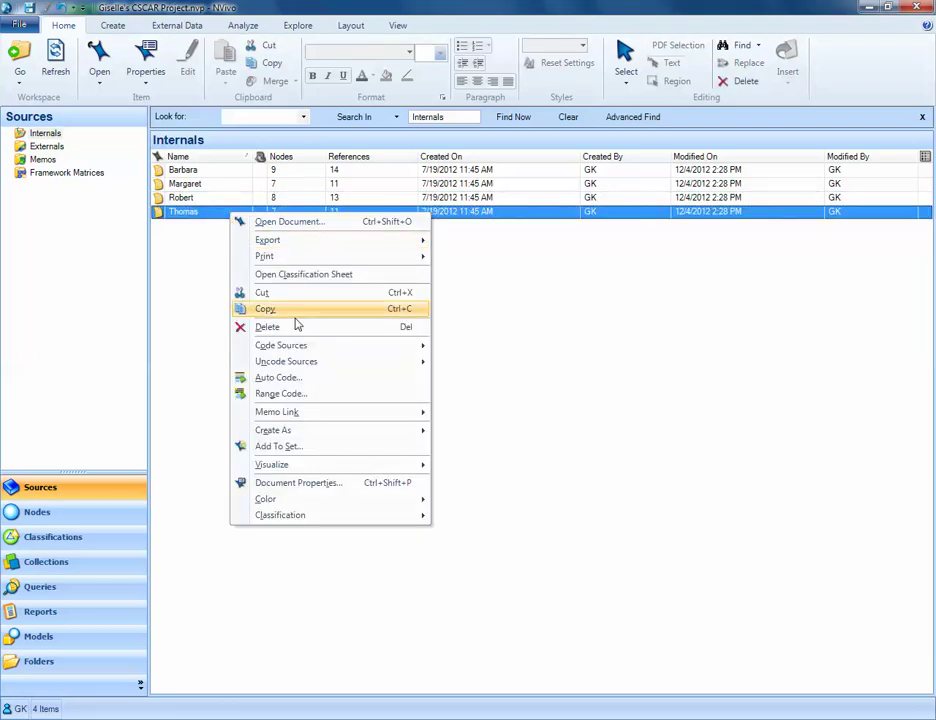
mouse_move(340, 348)
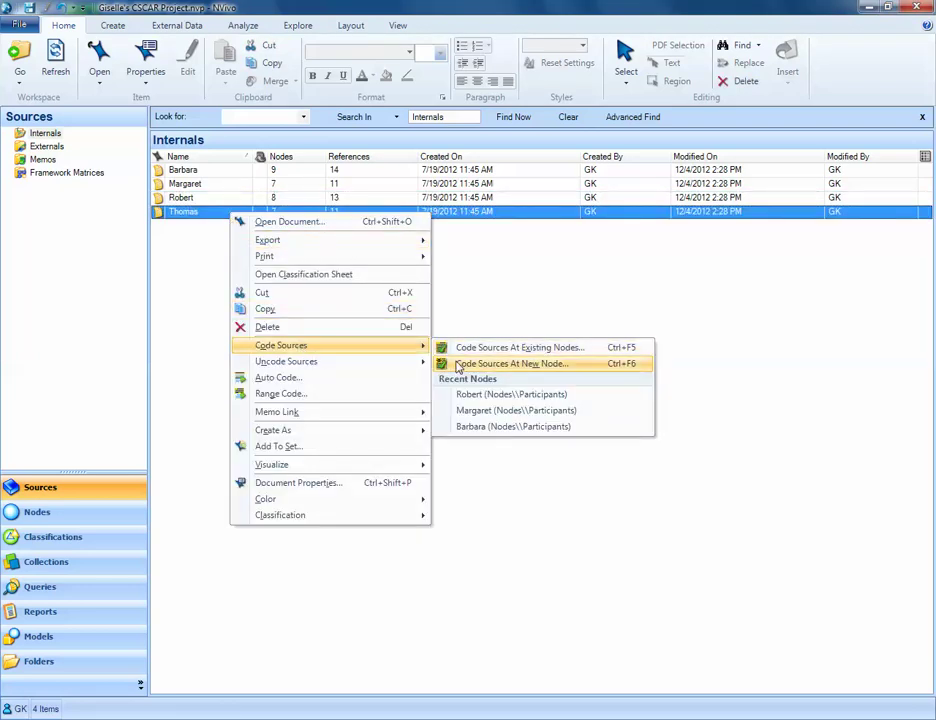
click(457, 362)
text(Thoma)
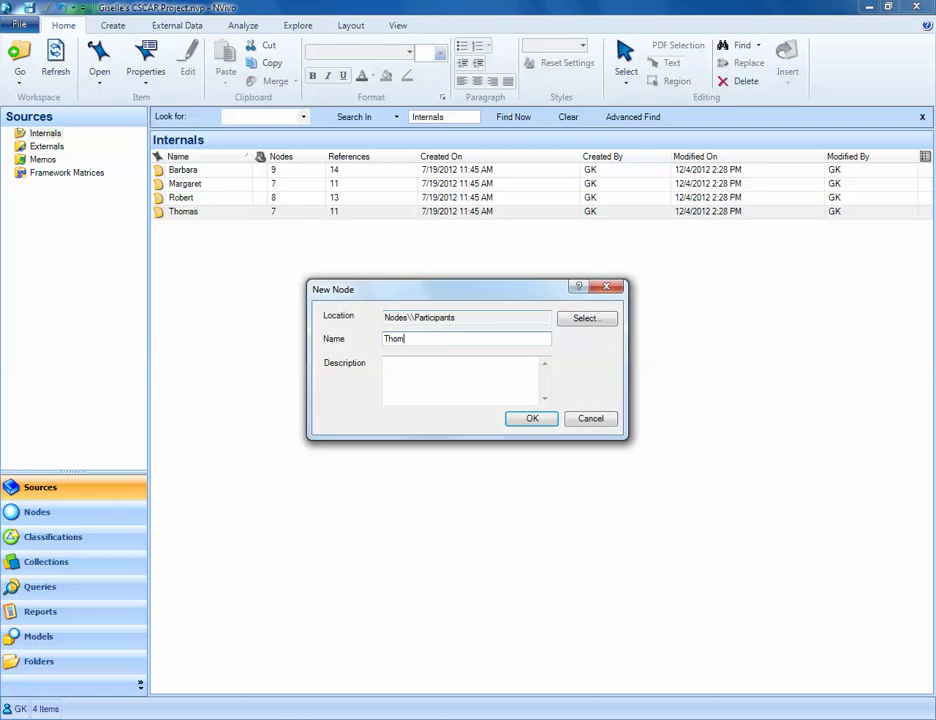
text(s)
click(530, 420)
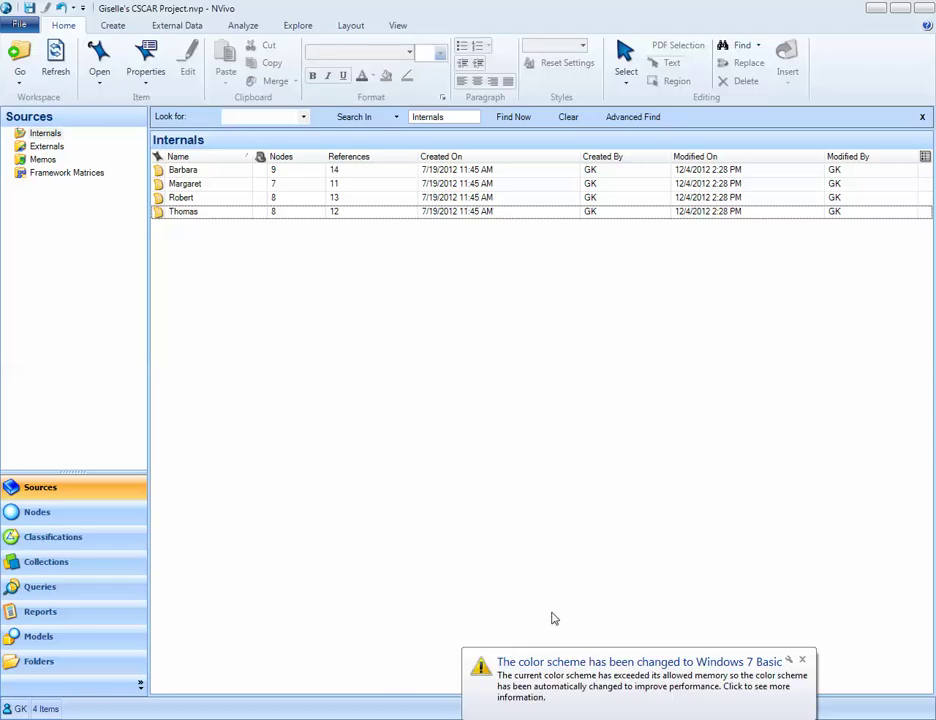
Step: Dismiss the colour-scheme notification and show the empty Node Classifications list
click(803, 661)
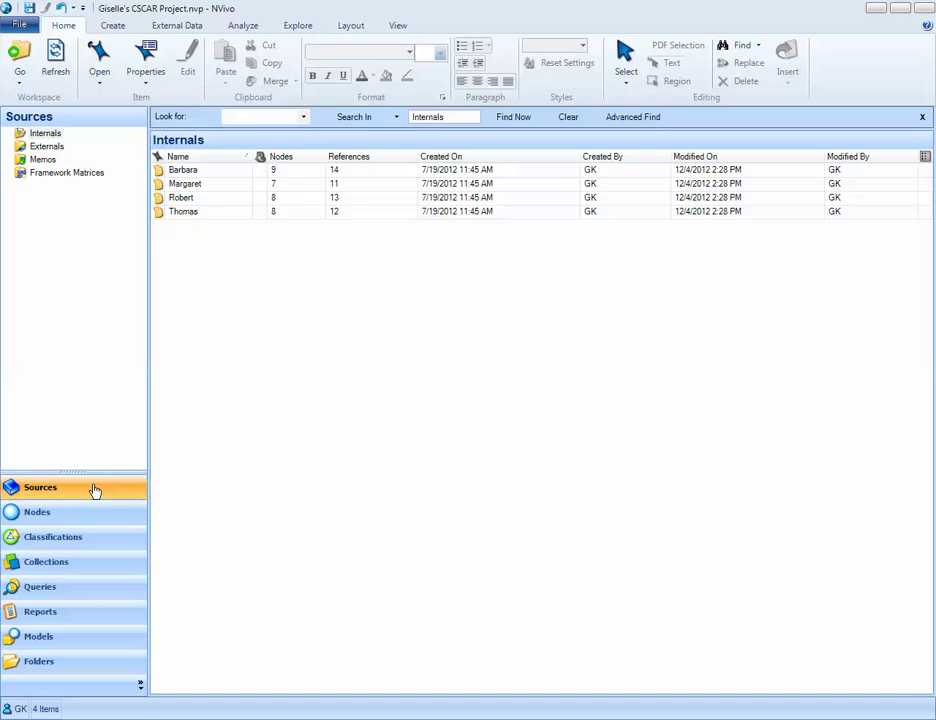
click(70, 540)
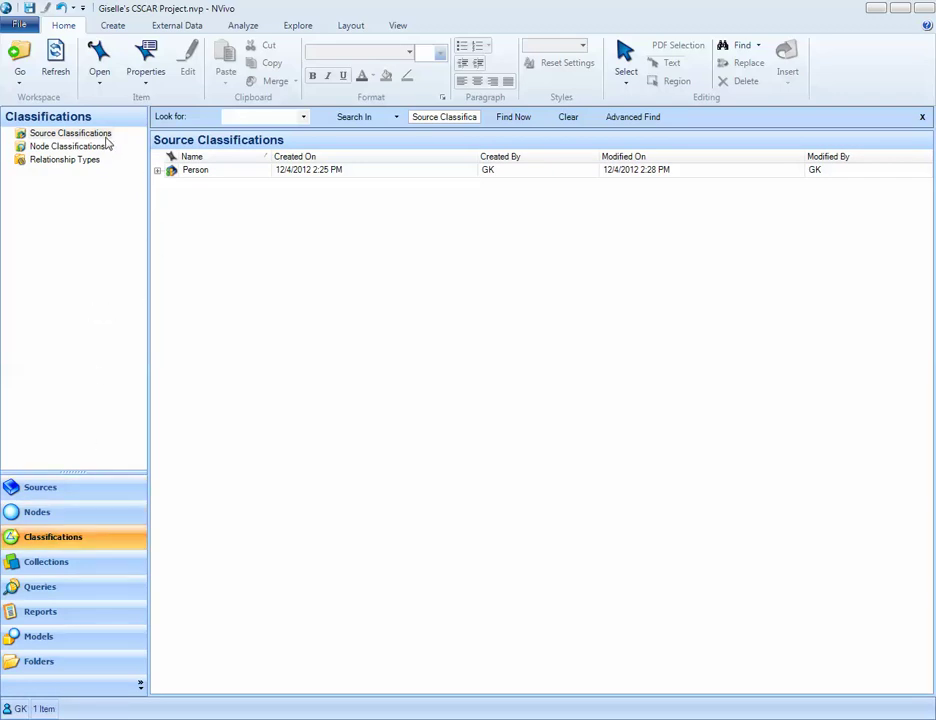
click(100, 149)
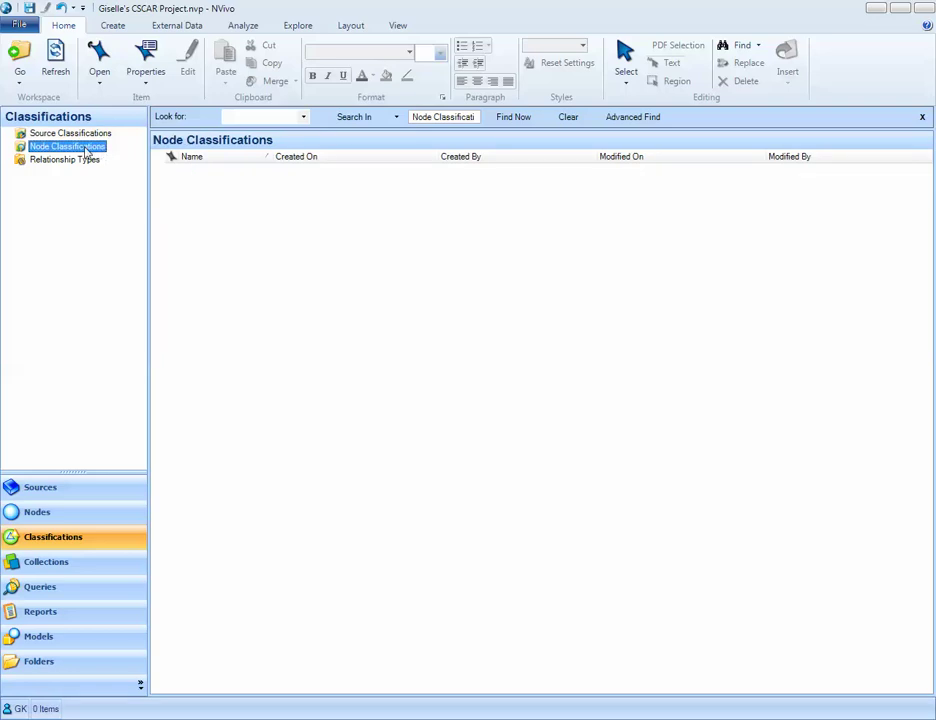
Step: Add a node classification named 'Person' to the empty Node Classifications list
right_click(218, 212)
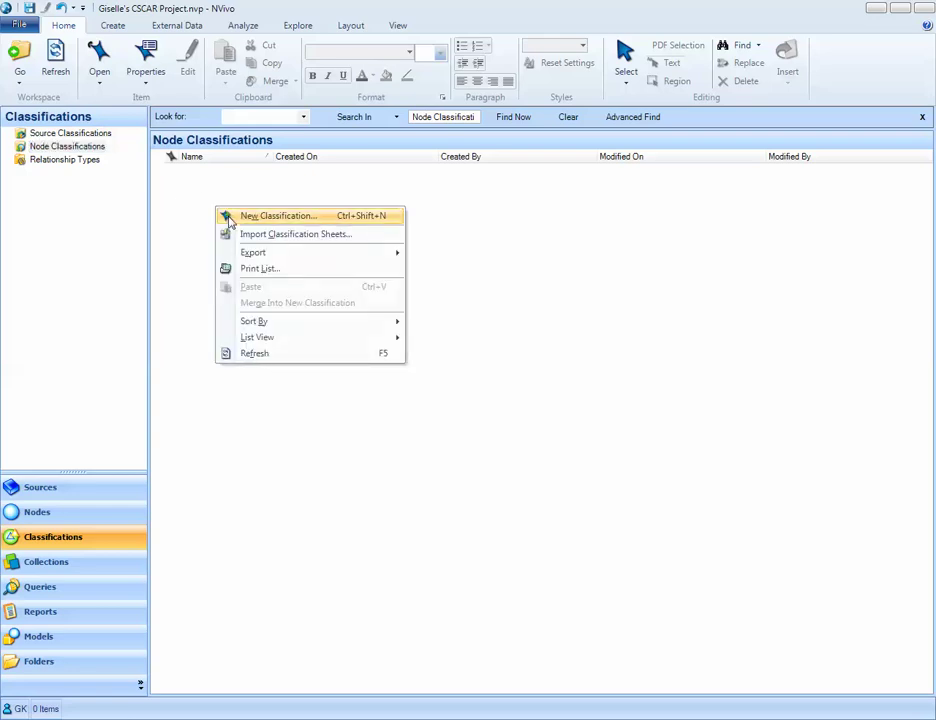
click(229, 218)
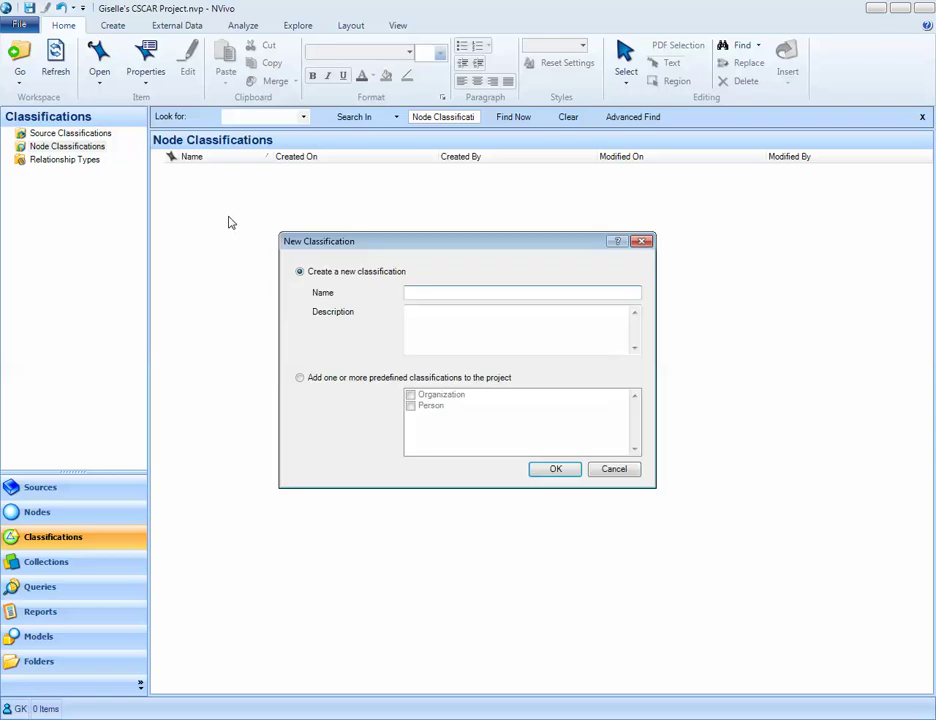
text(Person)
click(552, 470)
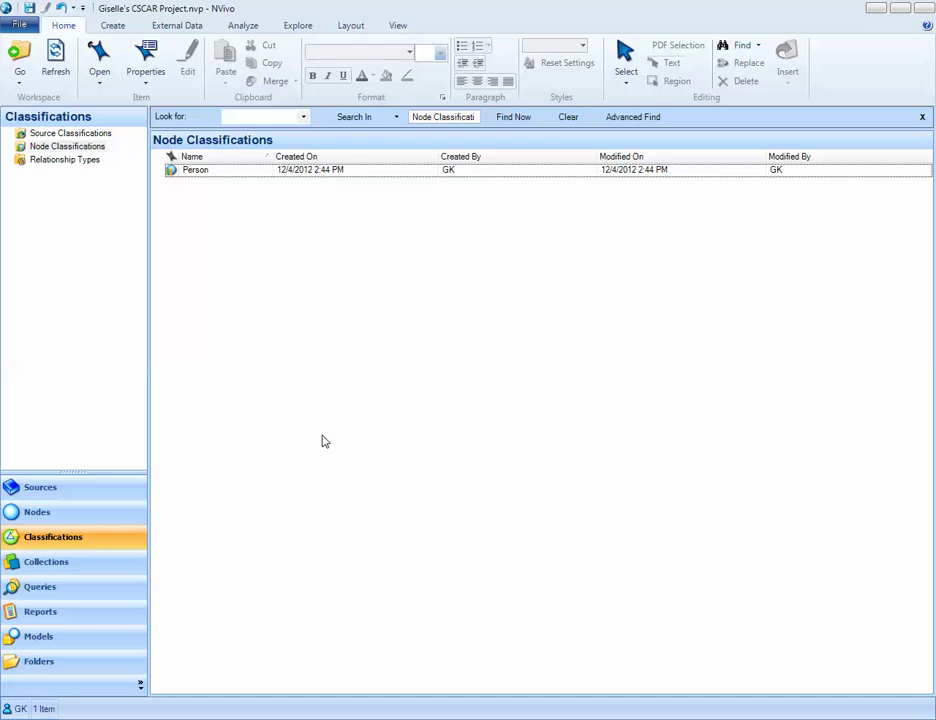
Step: Select all four nodes in the Participants folder and assign them the Person classification
click(108, 515)
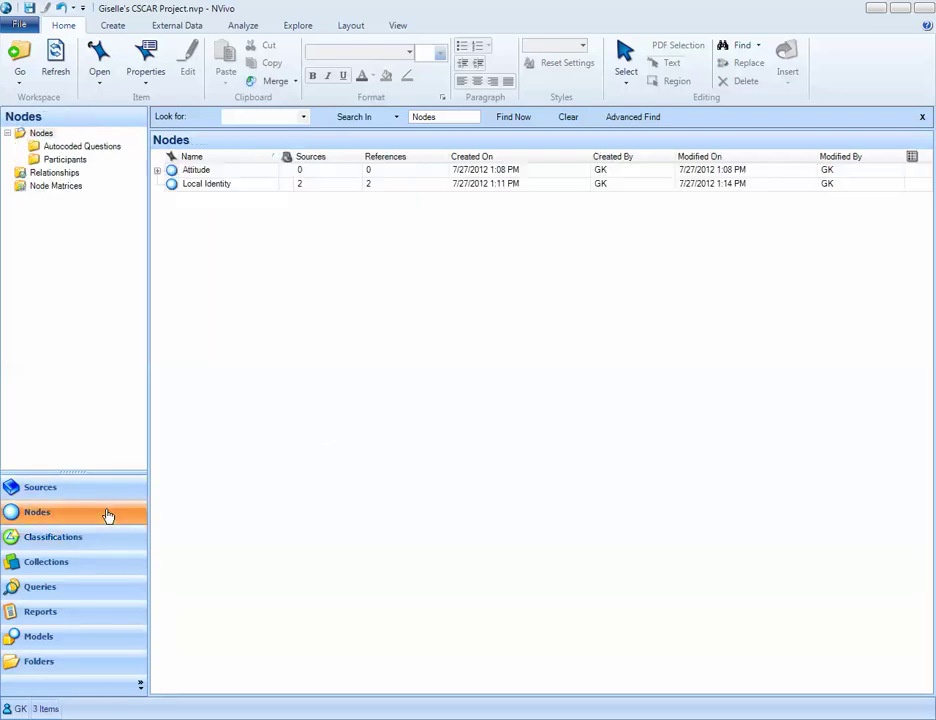
click(62, 163)
click(197, 172)
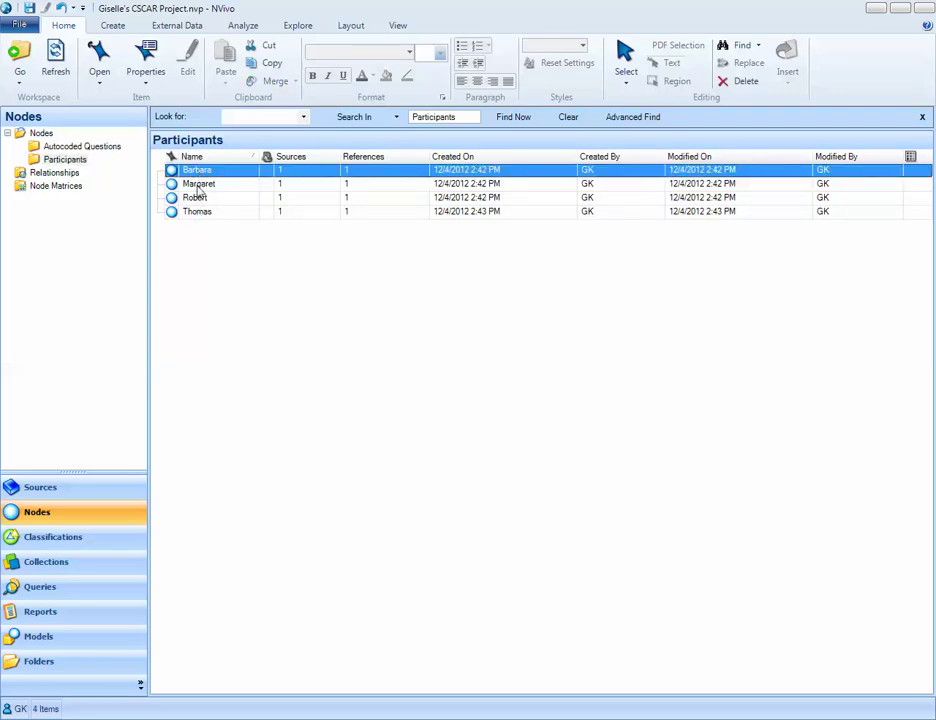
ctrl+click(200, 185)
ctrl+click(196, 197)
ctrl+click(200, 211)
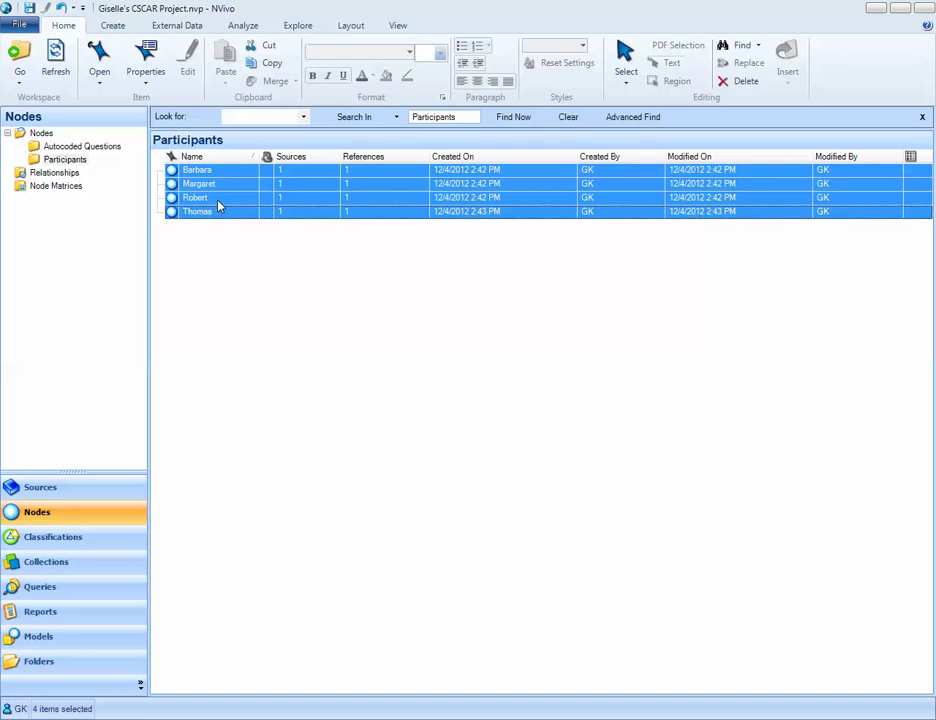
right_click(219, 206)
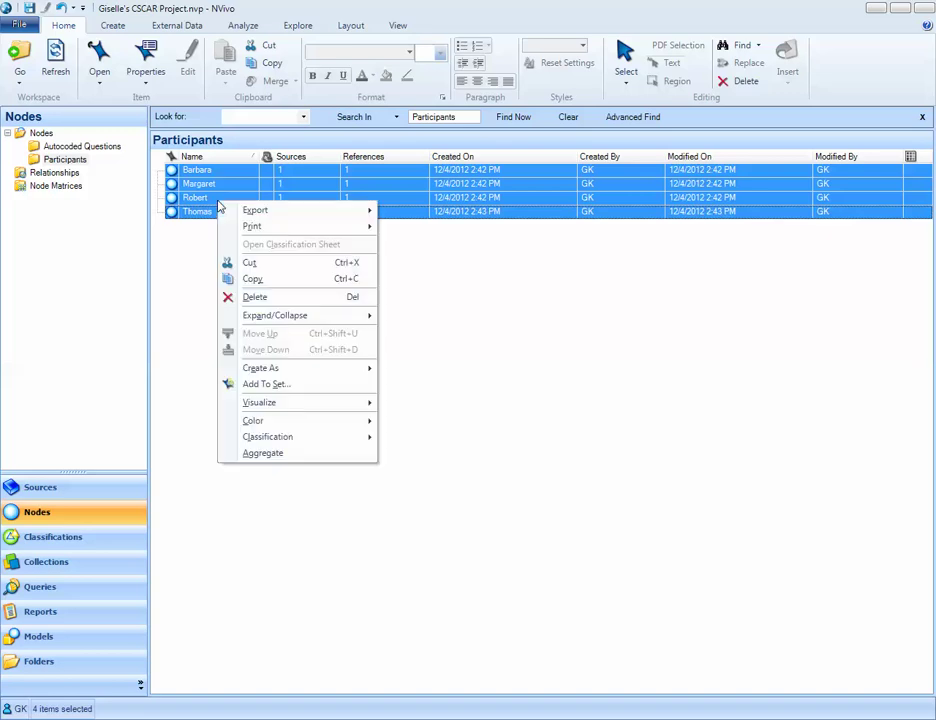
mouse_move(279, 444)
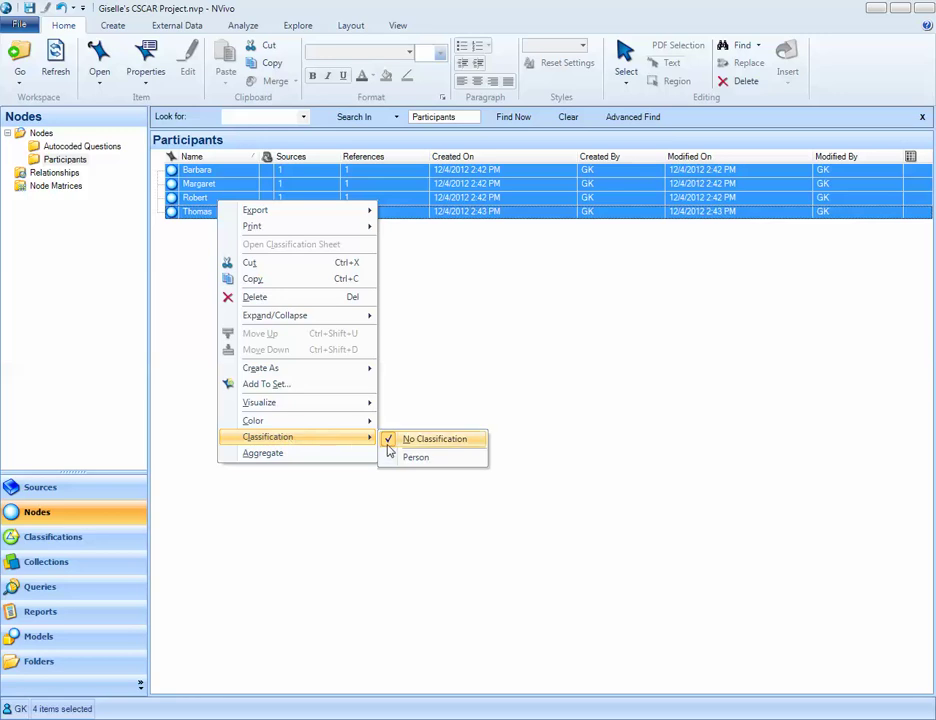
click(393, 459)
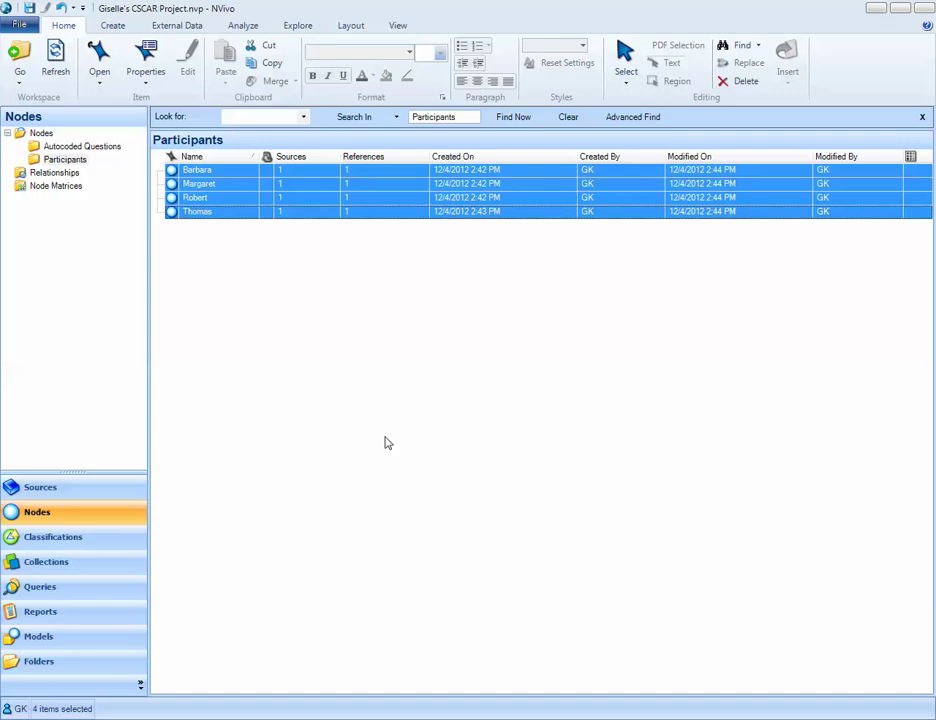
Step: Check the desktop Classification Sheet in Excel for Age, Gender and Generations Down East, then close it
double_click(833, 14)
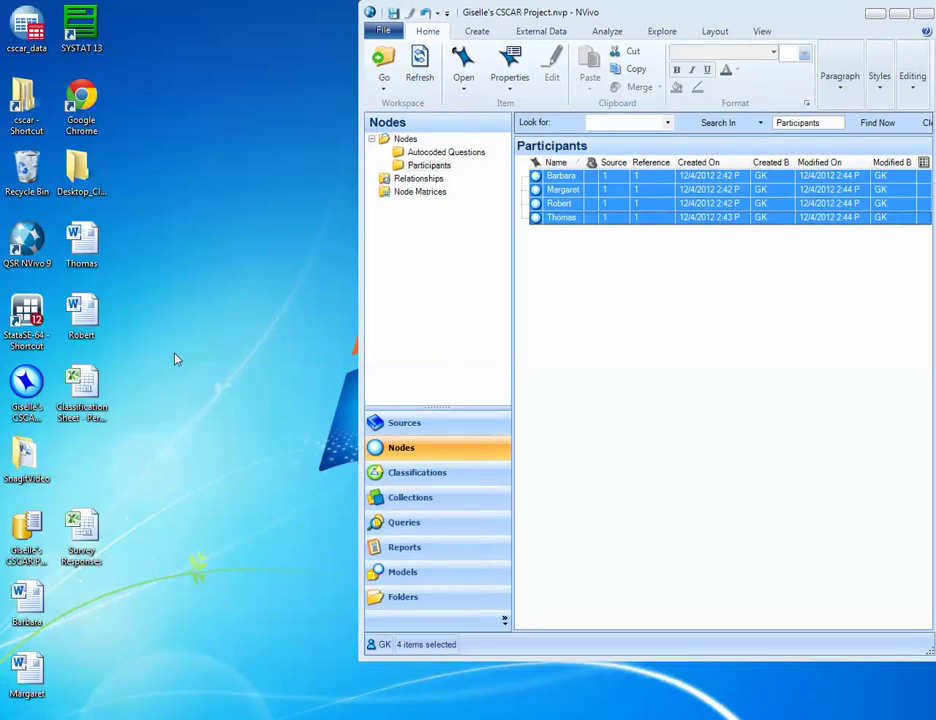
click(82, 390)
double_click(82, 390)
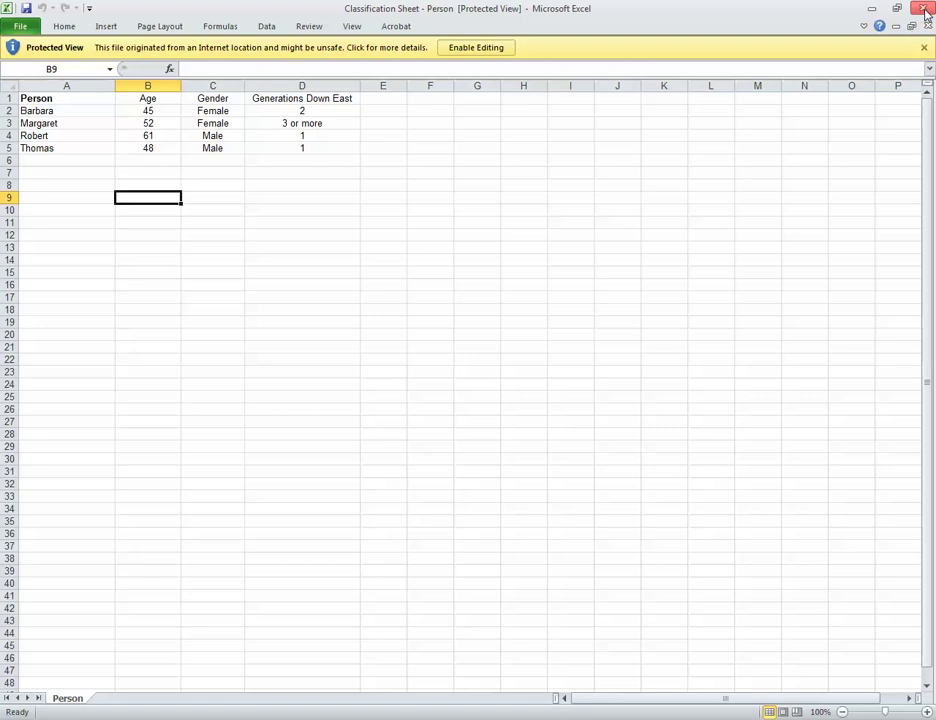
click(926, 12)
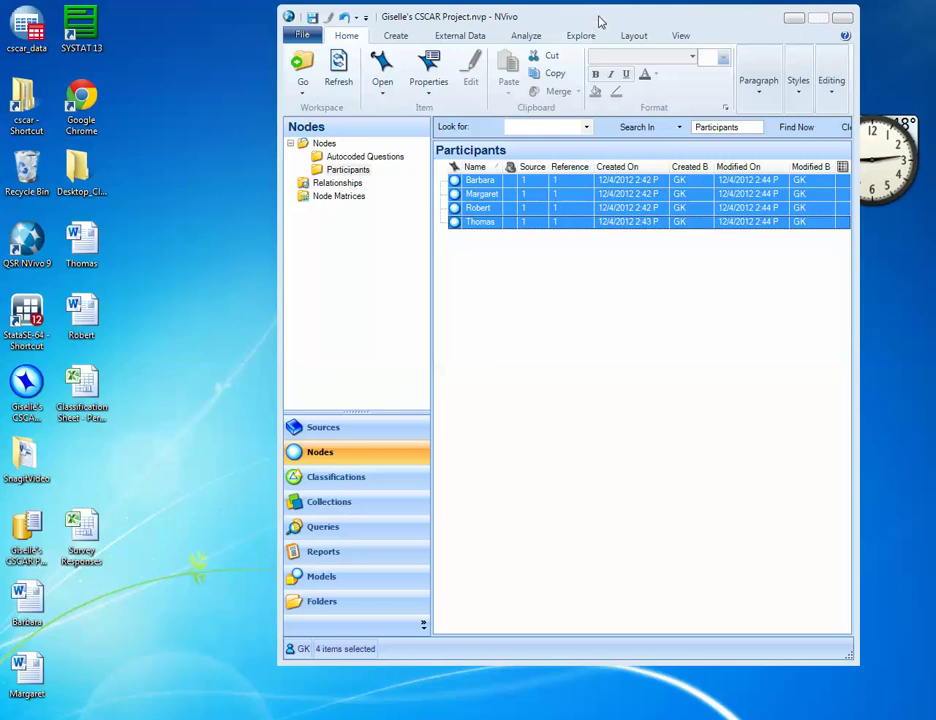
drag(600, 21, 319, 18)
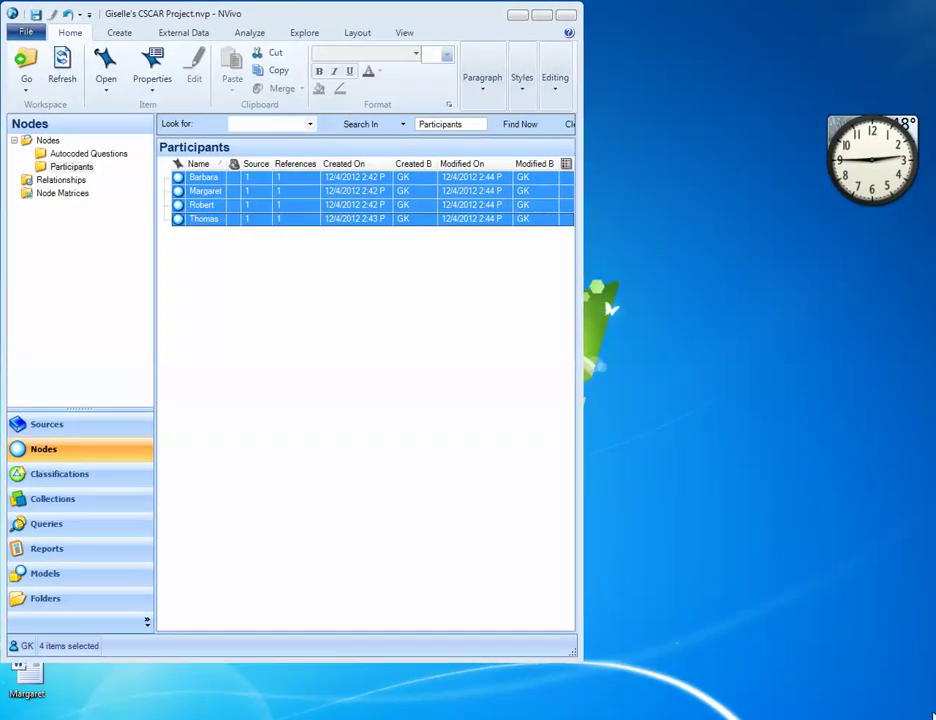
Step: Show Node Classifications in a maximized NVivo window and bring up the Person classification's context menu
click(71, 484)
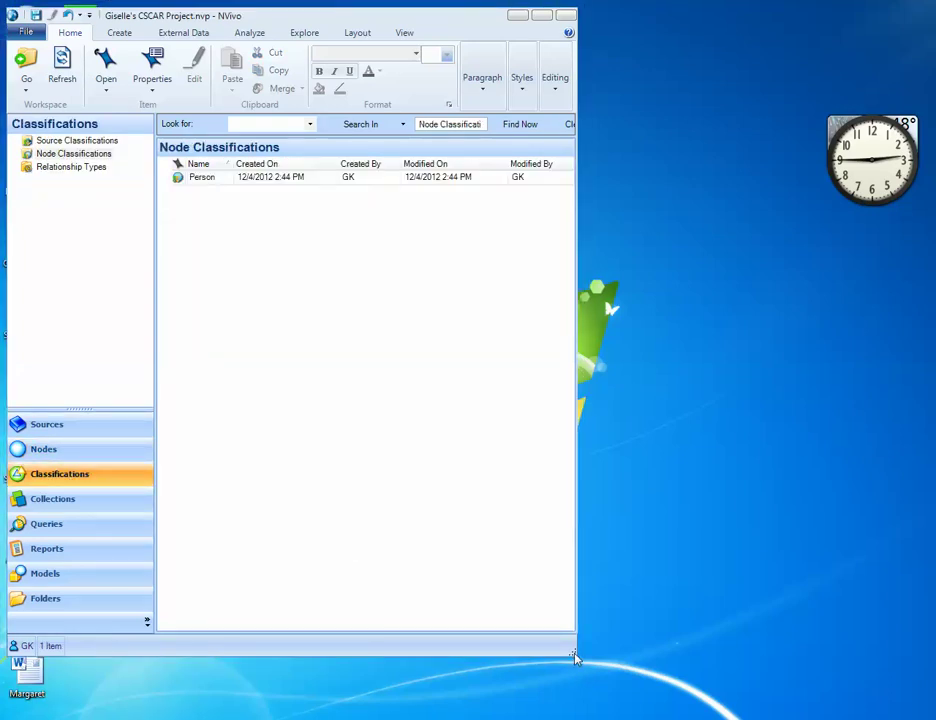
click(540, 18)
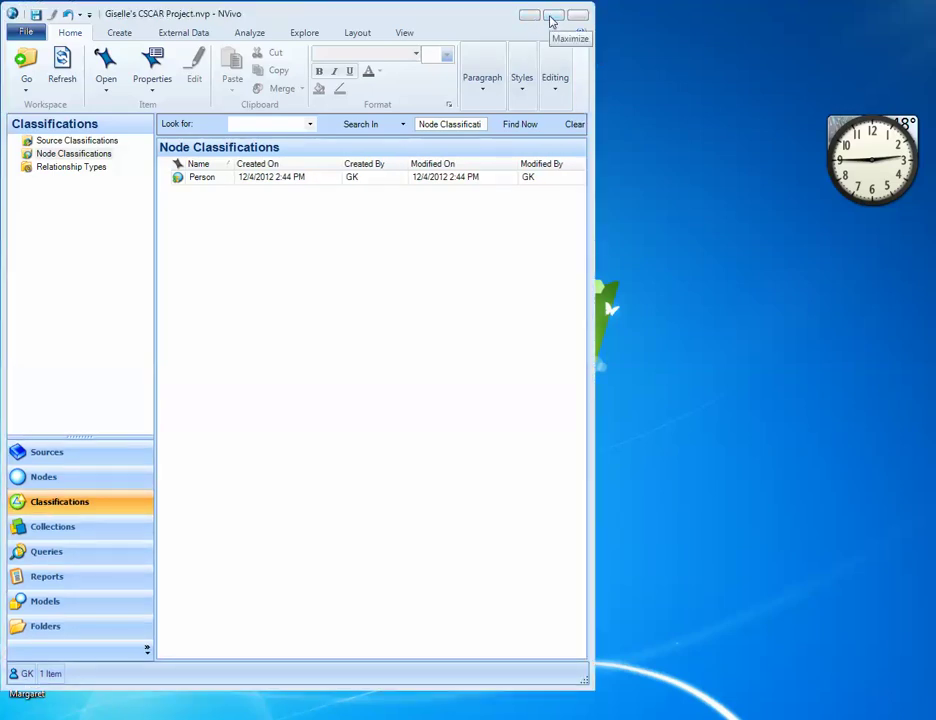
click(550, 18)
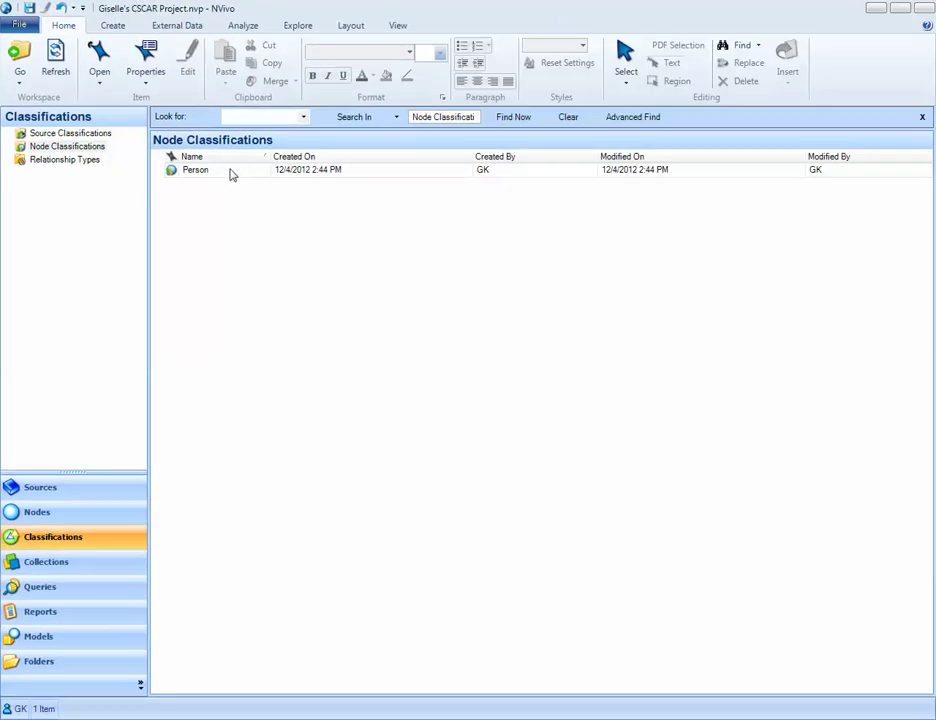
click(230, 171)
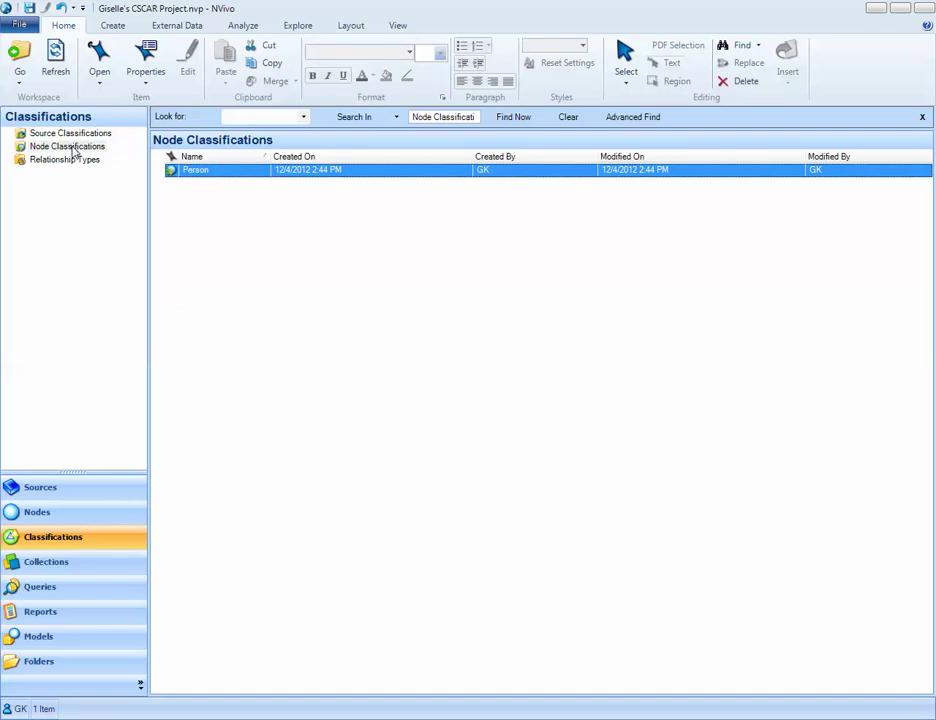
click(194, 176)
right_click(194, 176)
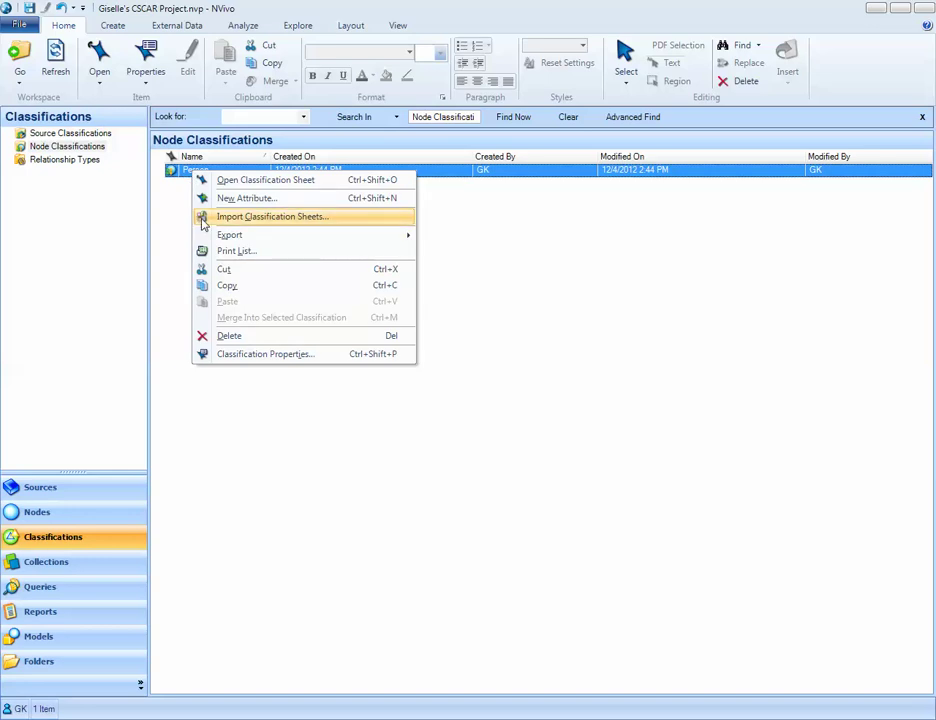
Step: Select 'Classification Sheet - Person.xlsx' as the classification sheet to import
click(203, 218)
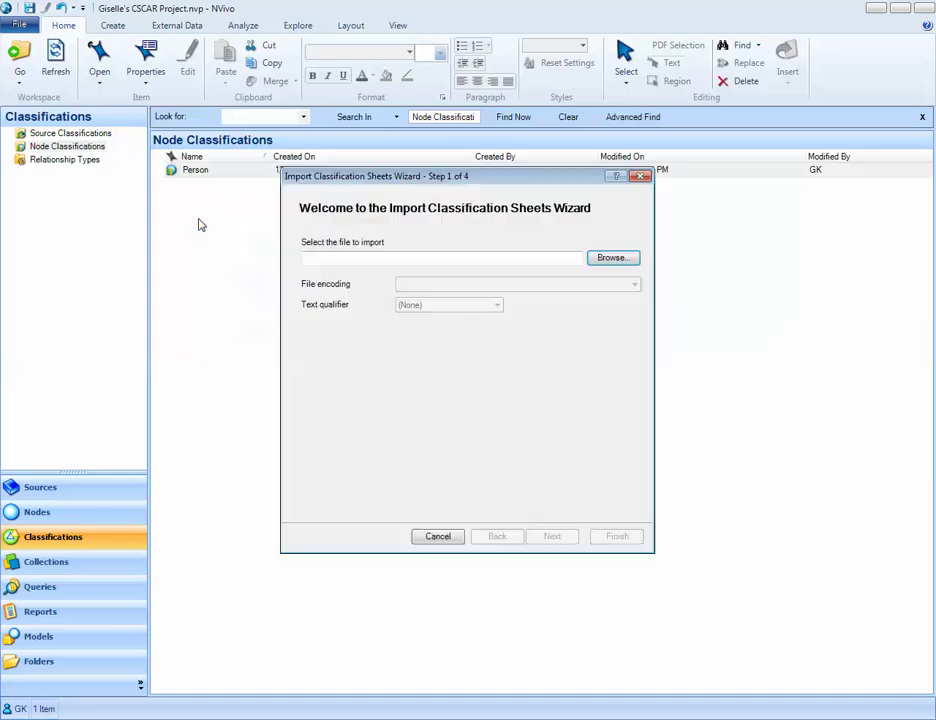
click(601, 262)
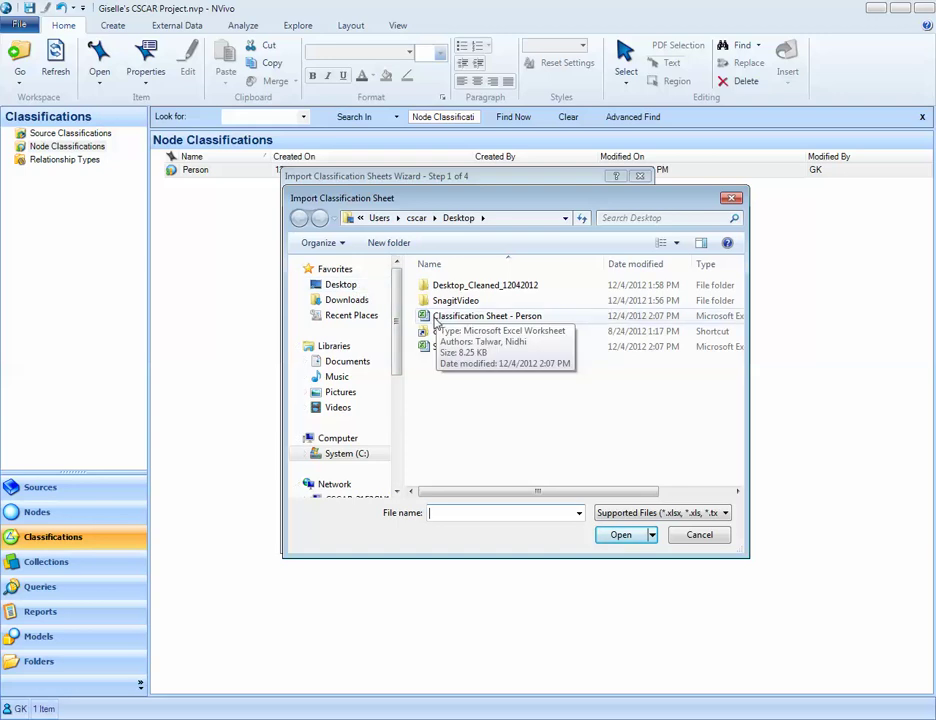
double_click(436, 318)
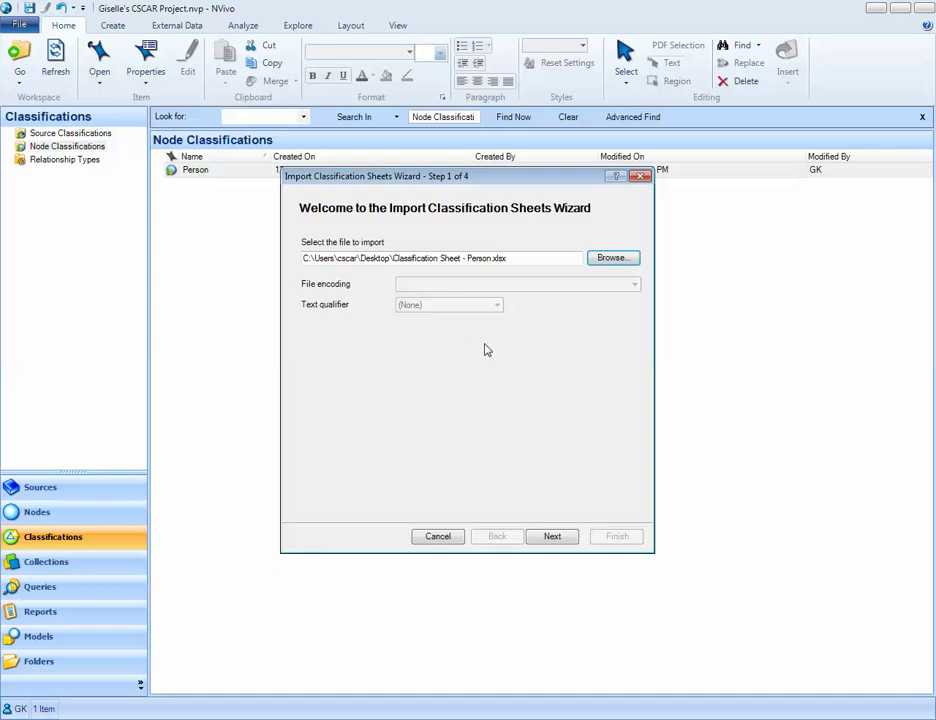
Step: Set the import to update existing nodes' classification and replace their attribute values
click(564, 540)
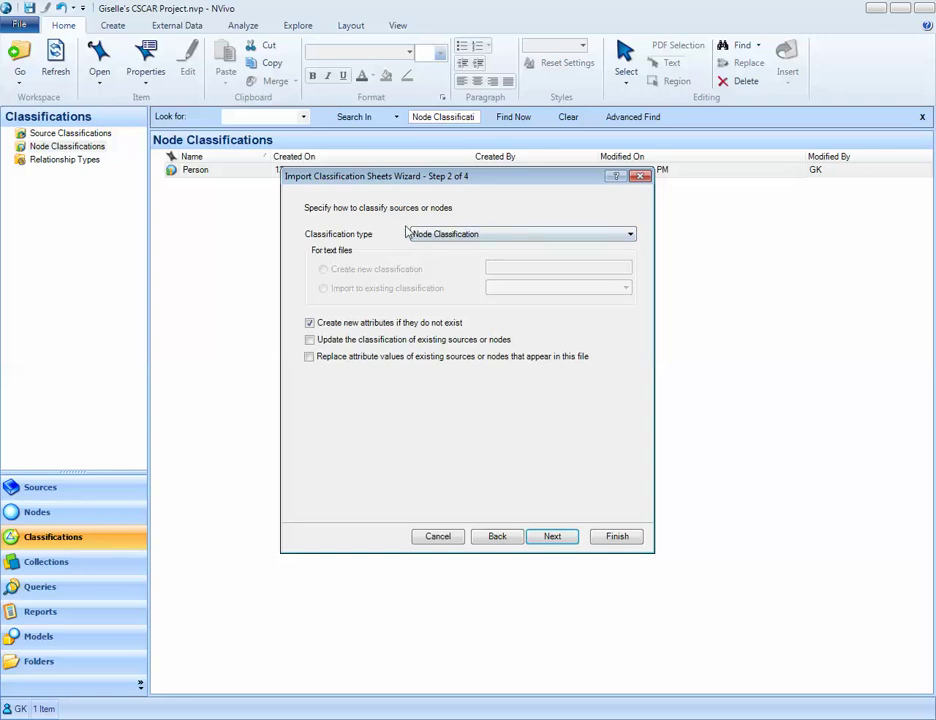
click(309, 339)
click(309, 356)
Step: Match the sheet's rows, as node names, to nodes in the Nodes\Participants folder
click(554, 537)
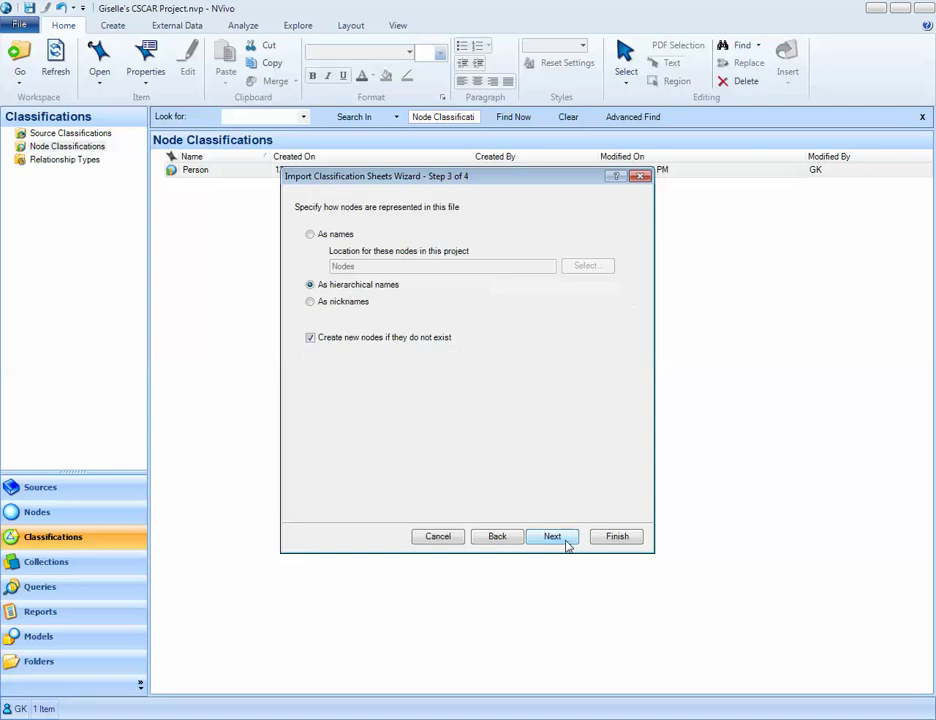
click(327, 236)
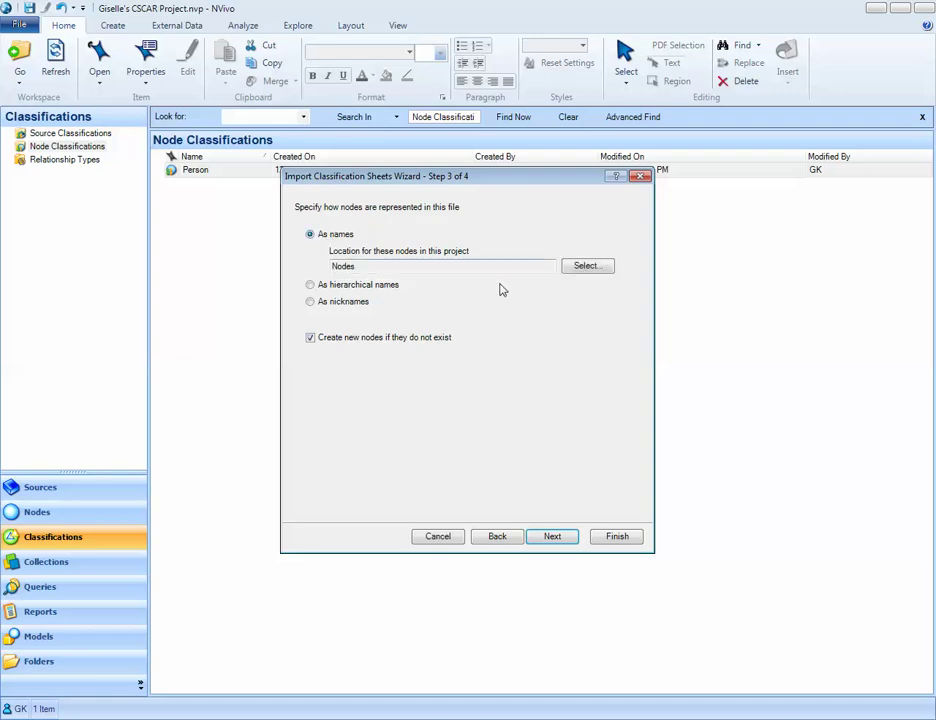
click(590, 268)
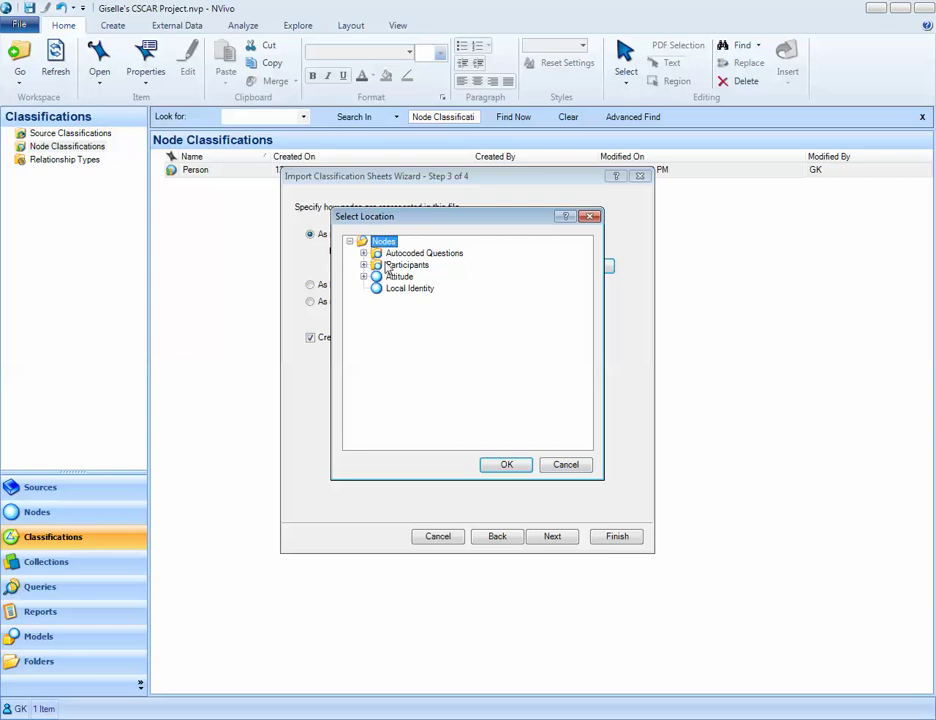
click(388, 267)
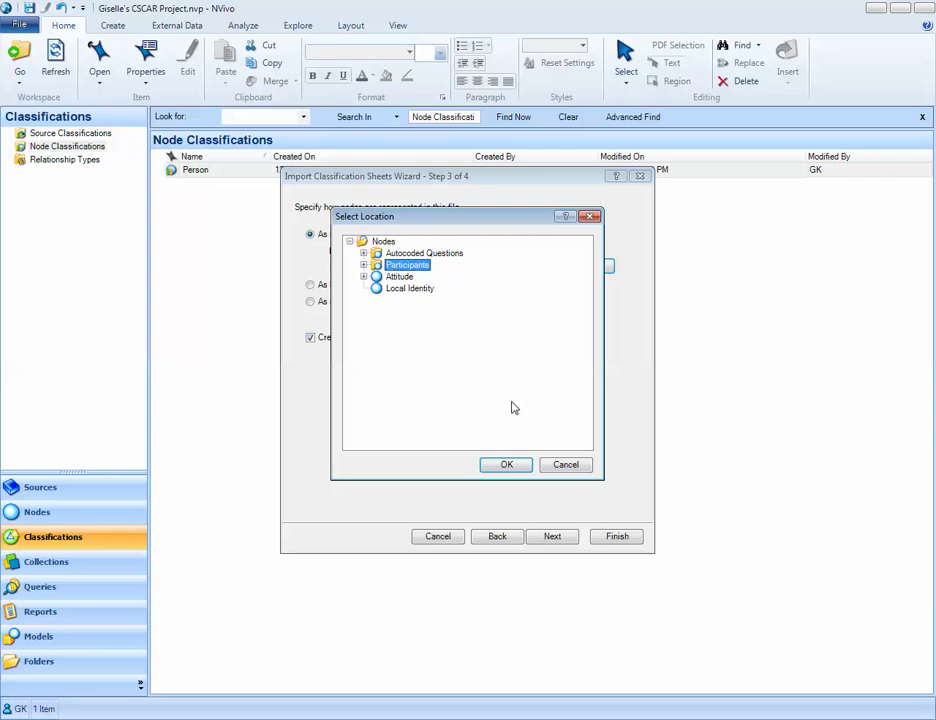
click(510, 468)
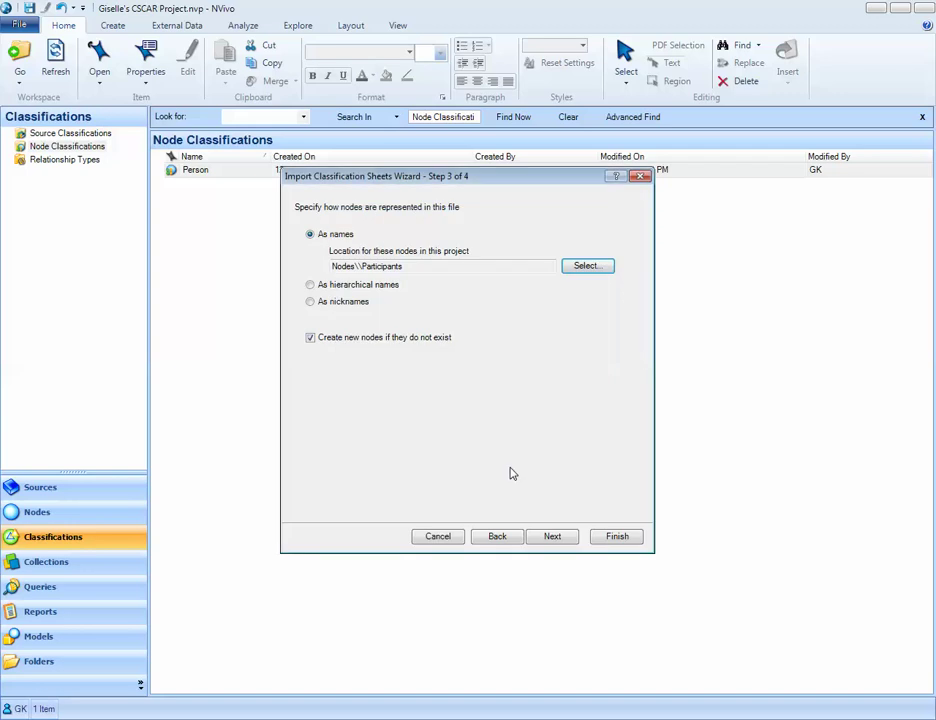
click(551, 537)
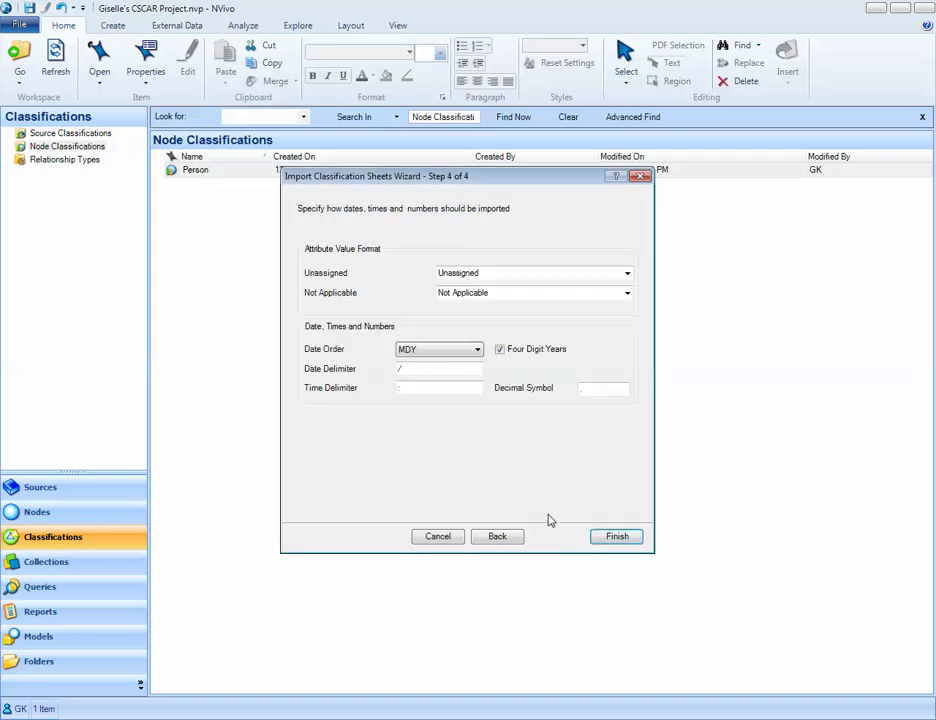
Step: Finish the wizard to import Age, Gender and generations values for the four participants
click(615, 538)
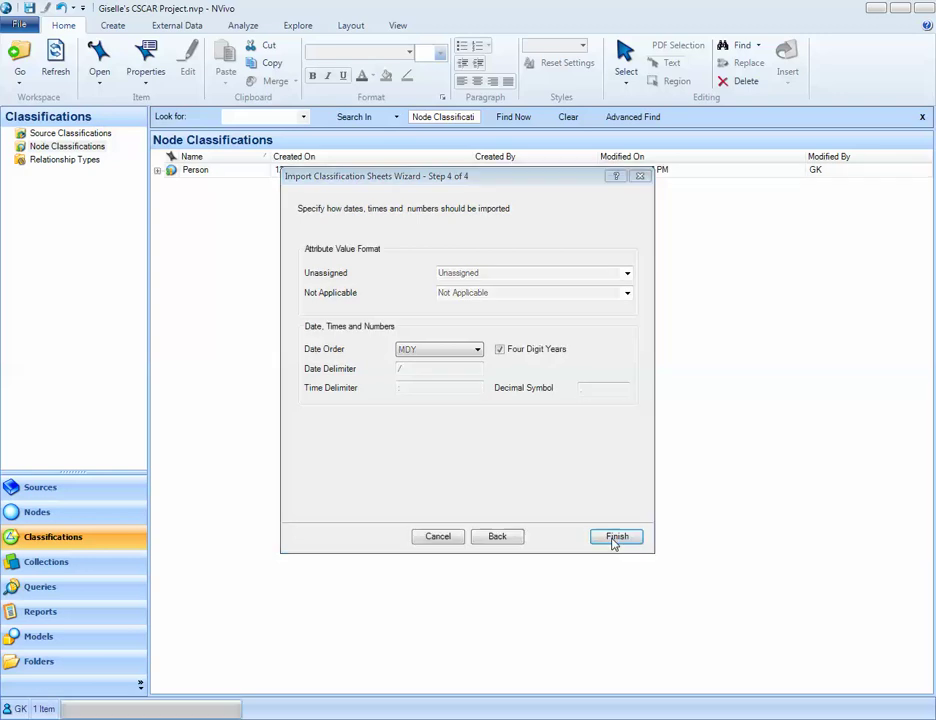